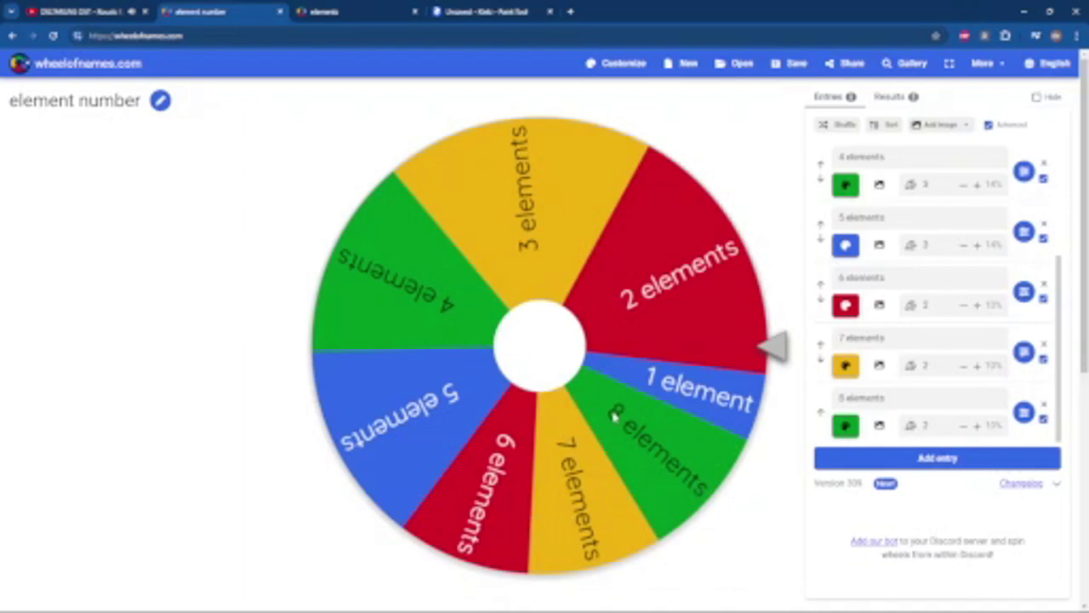
Step: Spin the element number wheel and close the winner announcement without removing the entry
left_click(632, 359)
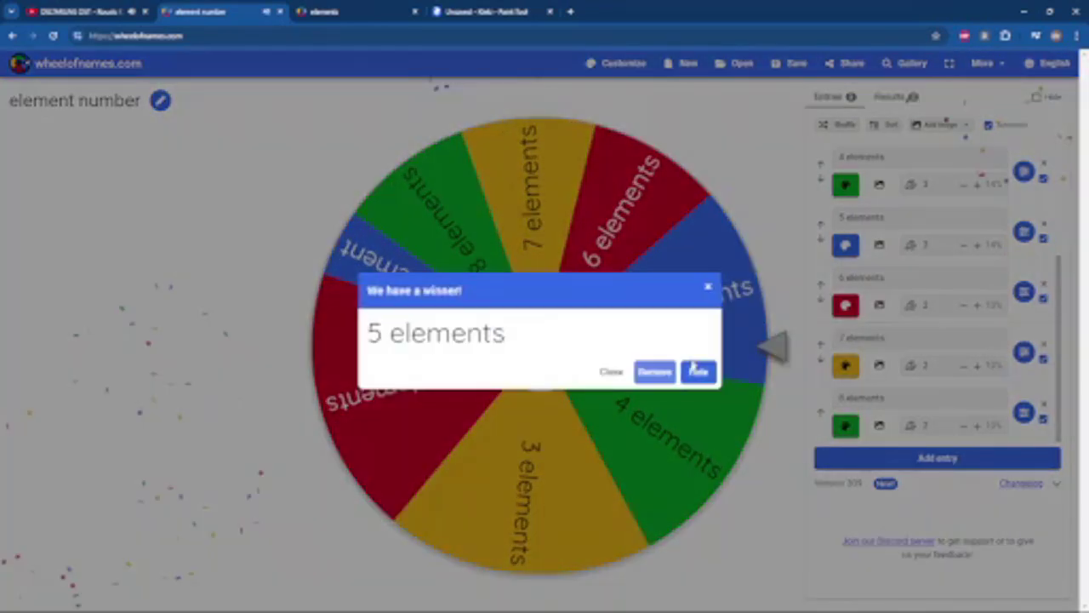
left_click(624, 373)
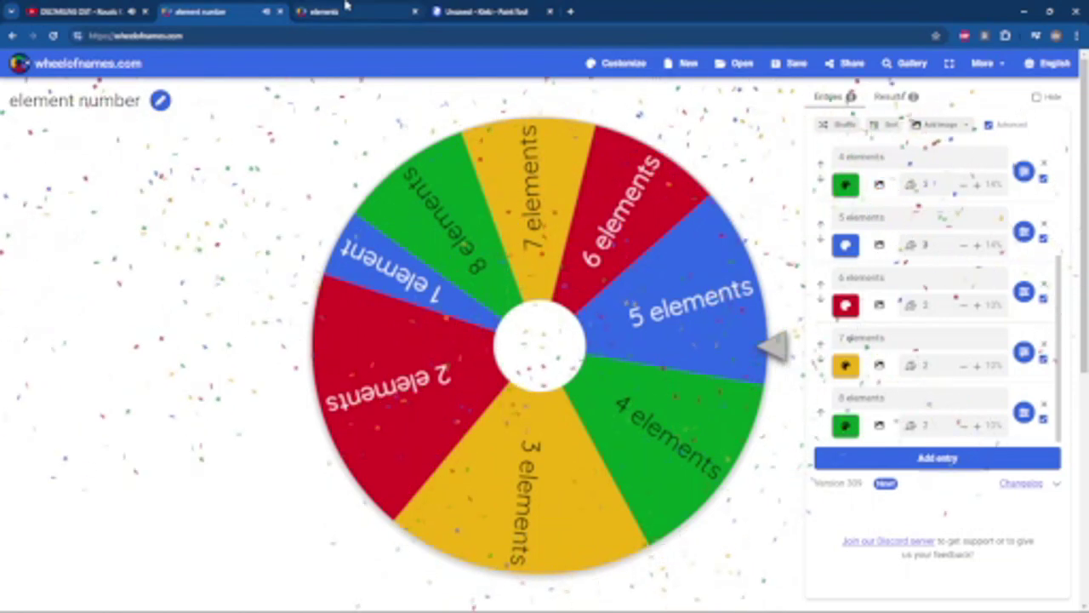
Step: Open the elements wheel, spin it five times and remove the winning element after each spin
left_click(346, 9)
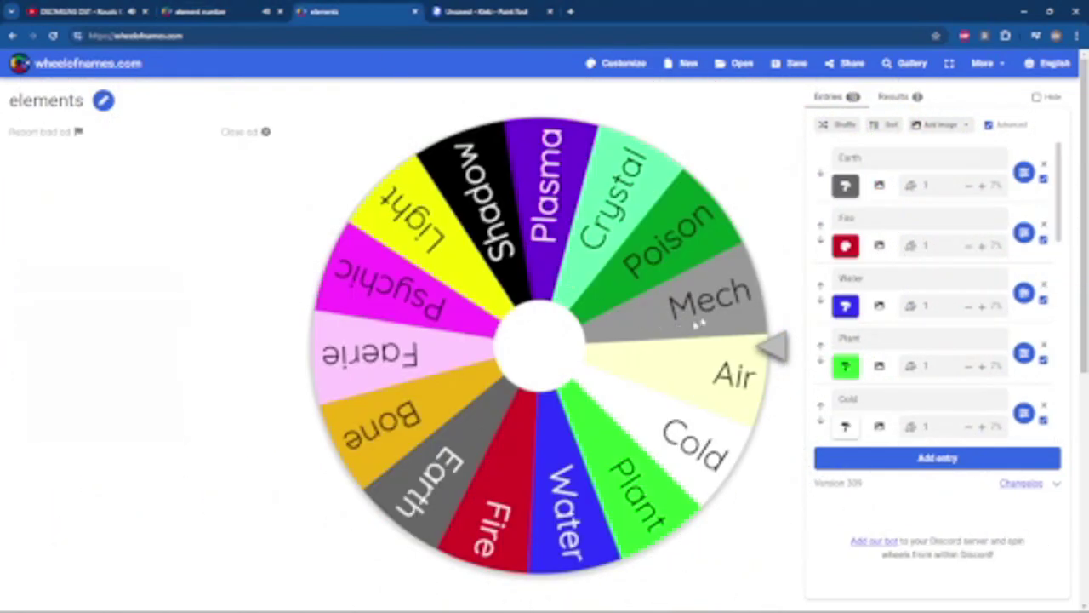
scroll(1007, 363, "down", 1)
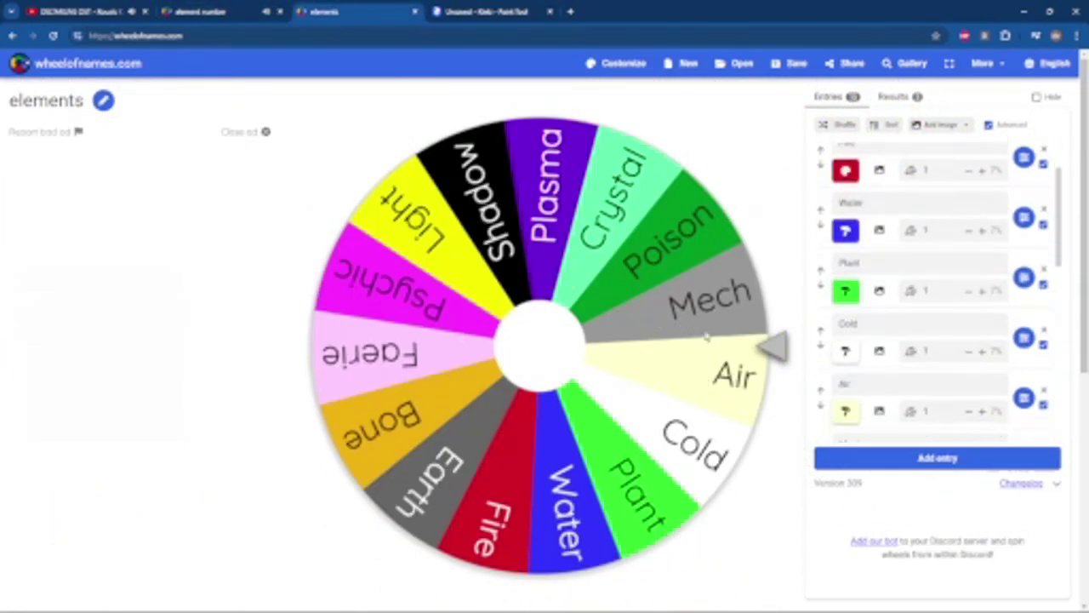
left_click(634, 436)
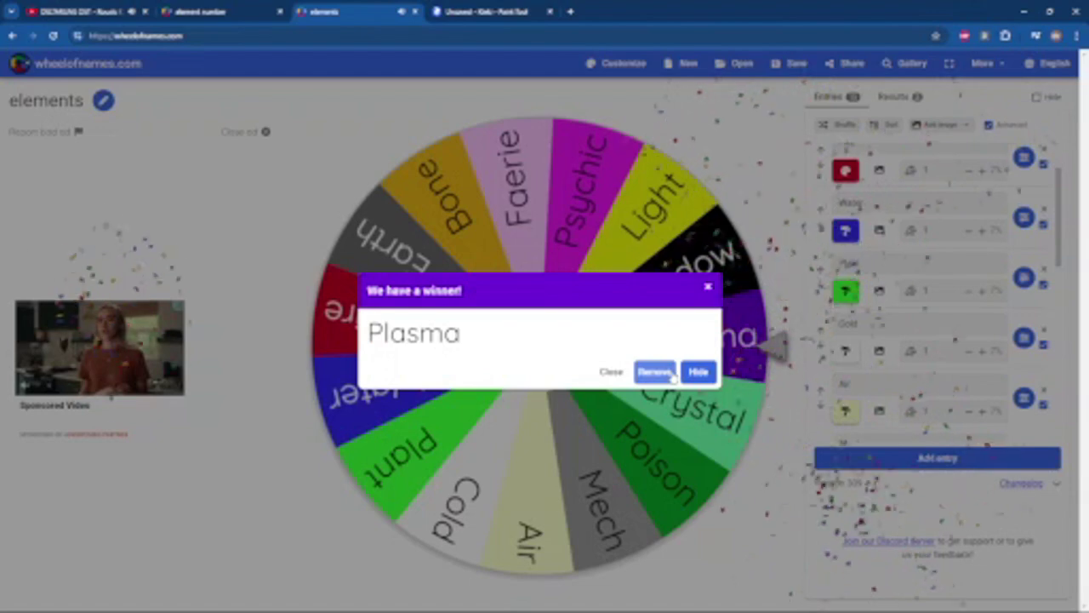
left_click(672, 375)
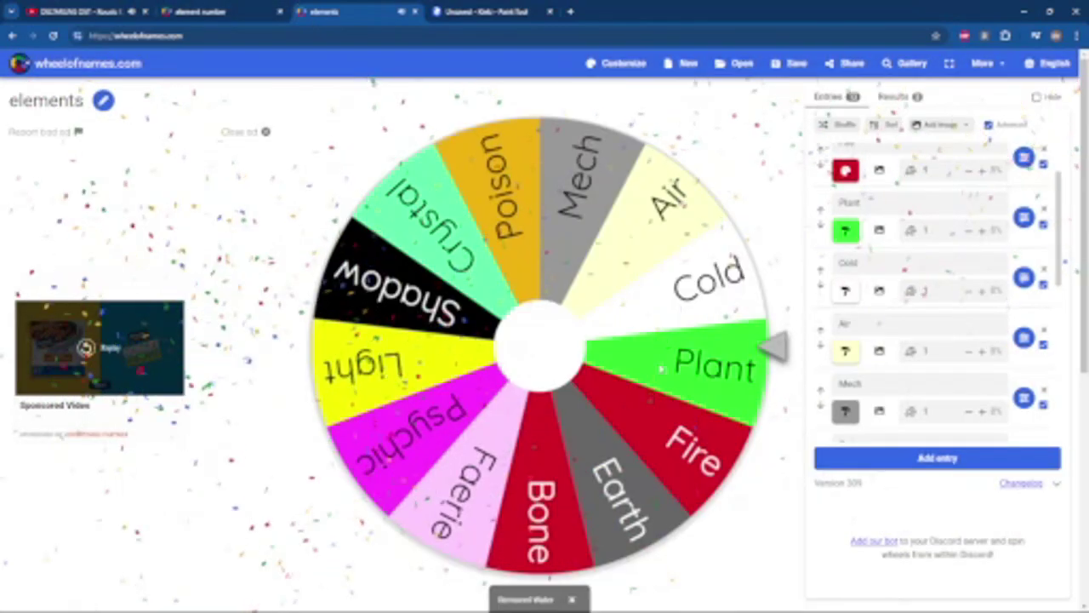
left_click(656, 374)
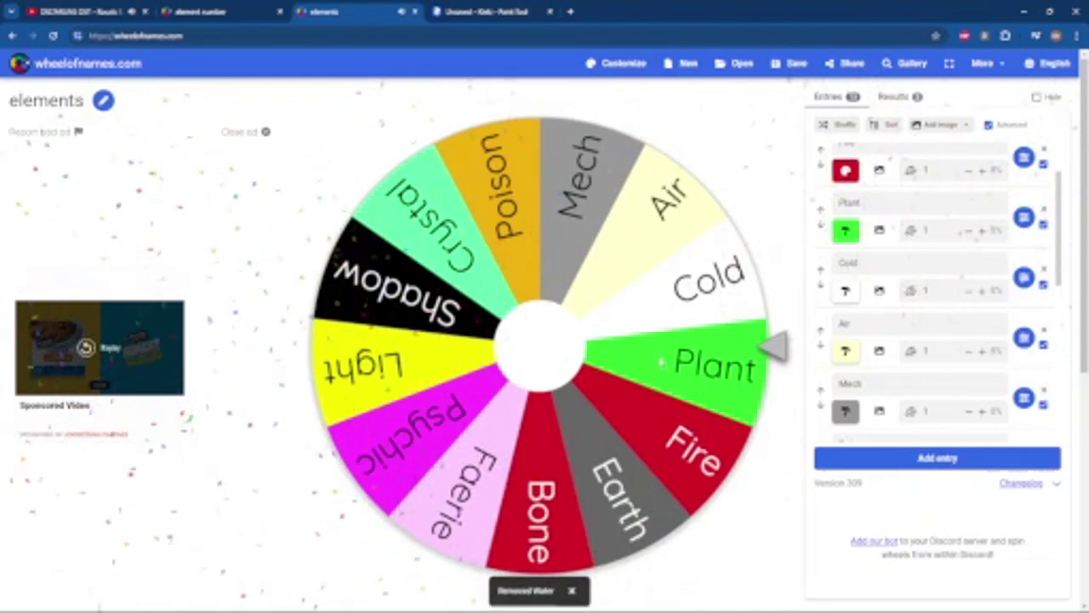
left_click(650, 312)
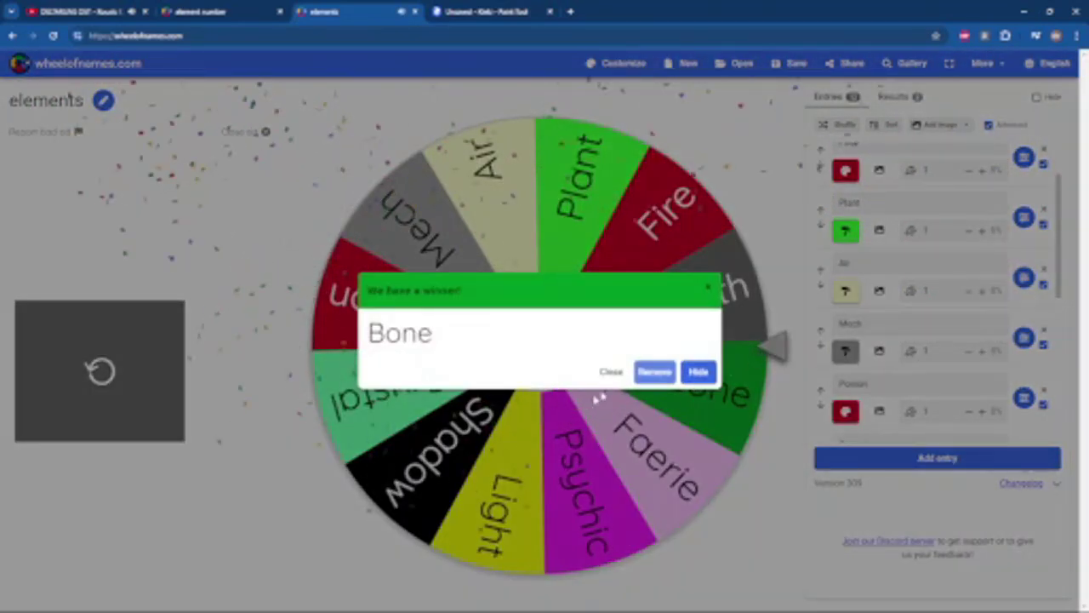
left_click(640, 372)
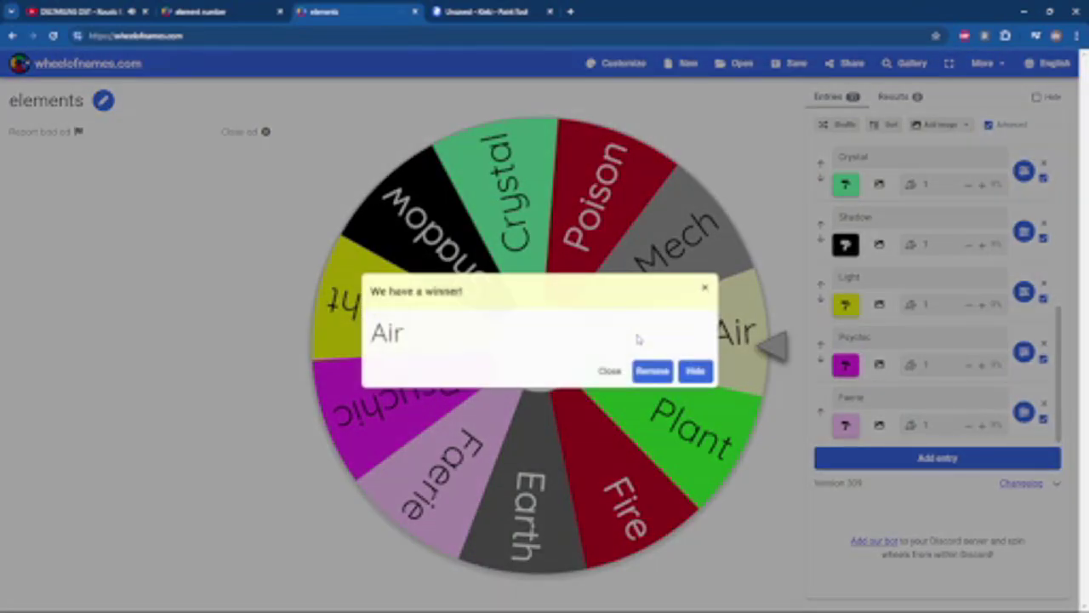
left_click(643, 375)
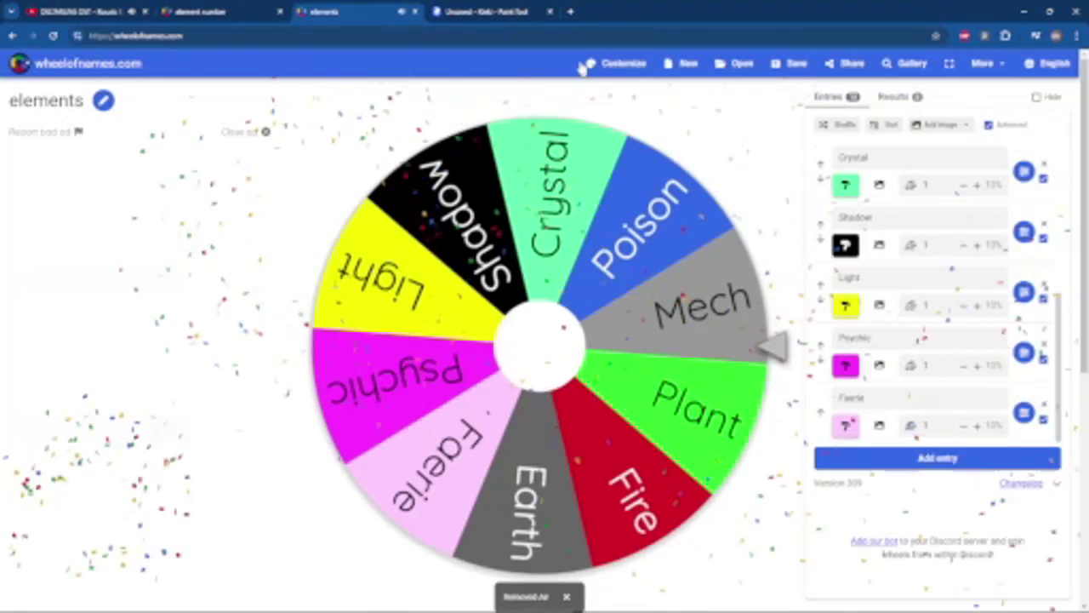
Step: Switch to Kleki and dab a pale yellow and a grey colour swatch with the Pen brush beside the Slimlight name
left_click(521, 9)
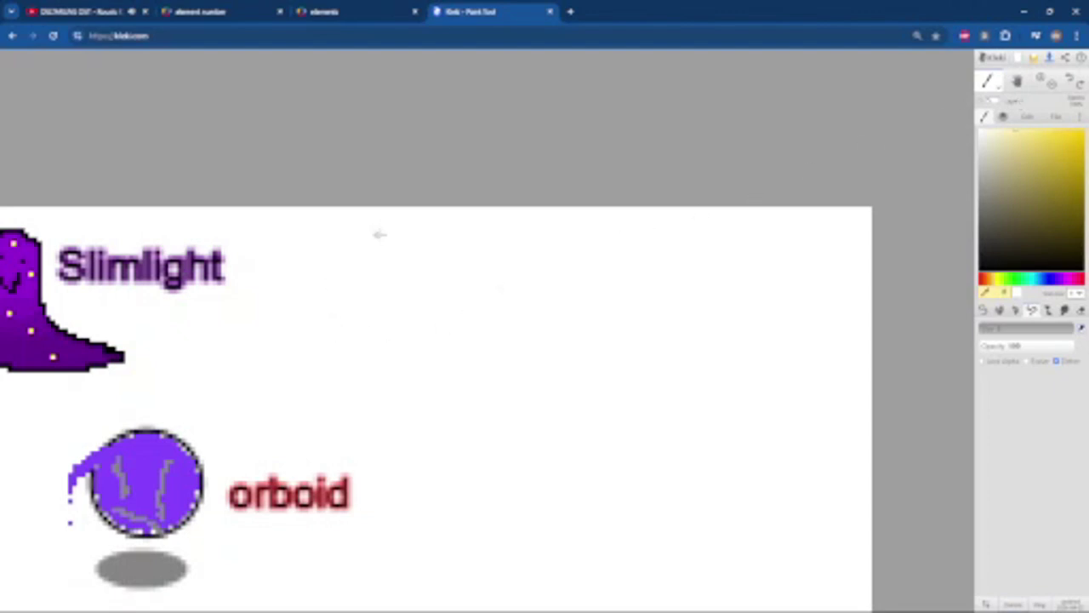
scroll(380, 234, "up", 3)
left_click(984, 311)
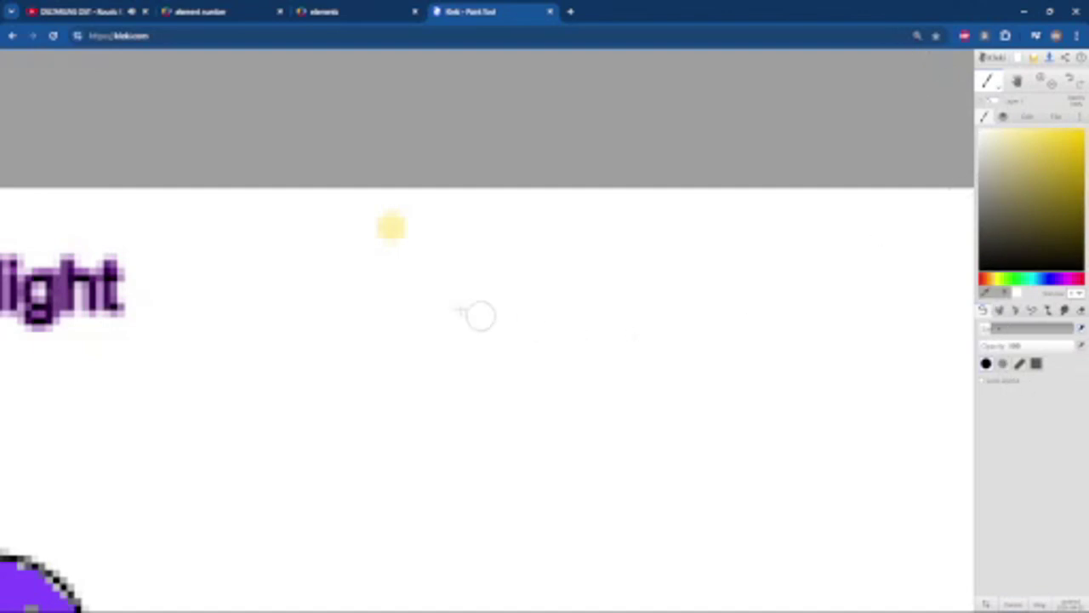
left_click(395, 261)
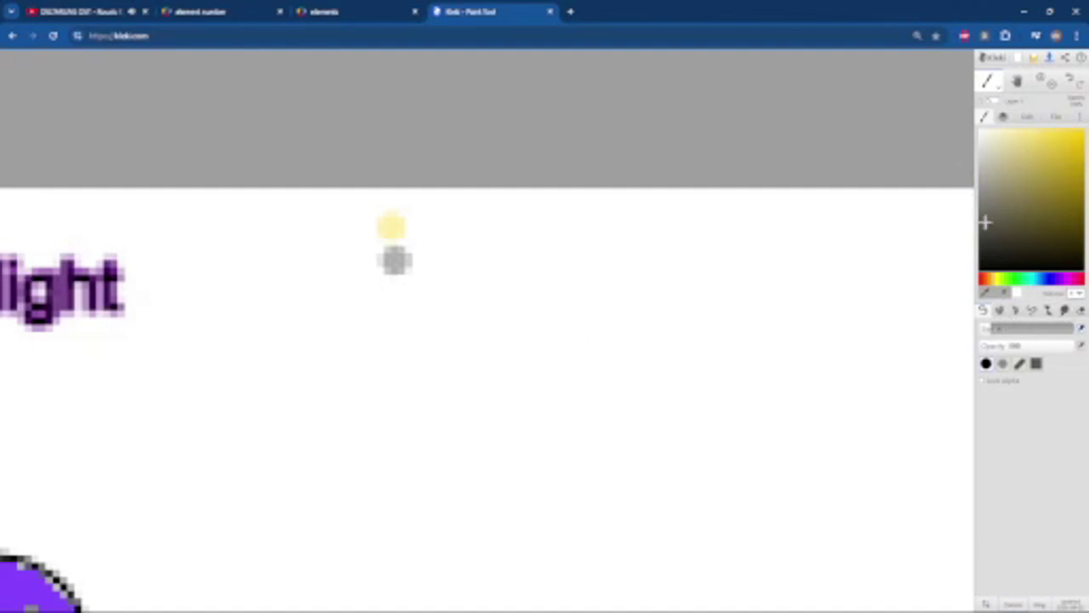
Step: Sample the slime's purple and dab it below the grey swatch, then add a blue swatch between them
mouse_move(90, 392)
left_mouse_down()
mouse_move(628, 404)
mouse_move(347, 344)
left_mouse_up()
left_click(143, 221, "alt")
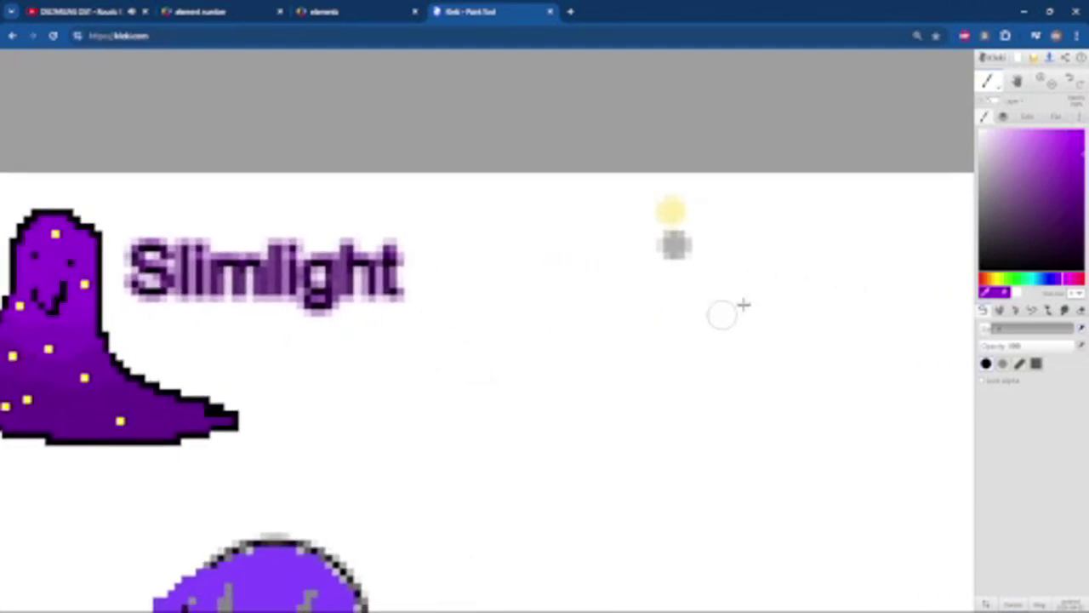
left_click(678, 303)
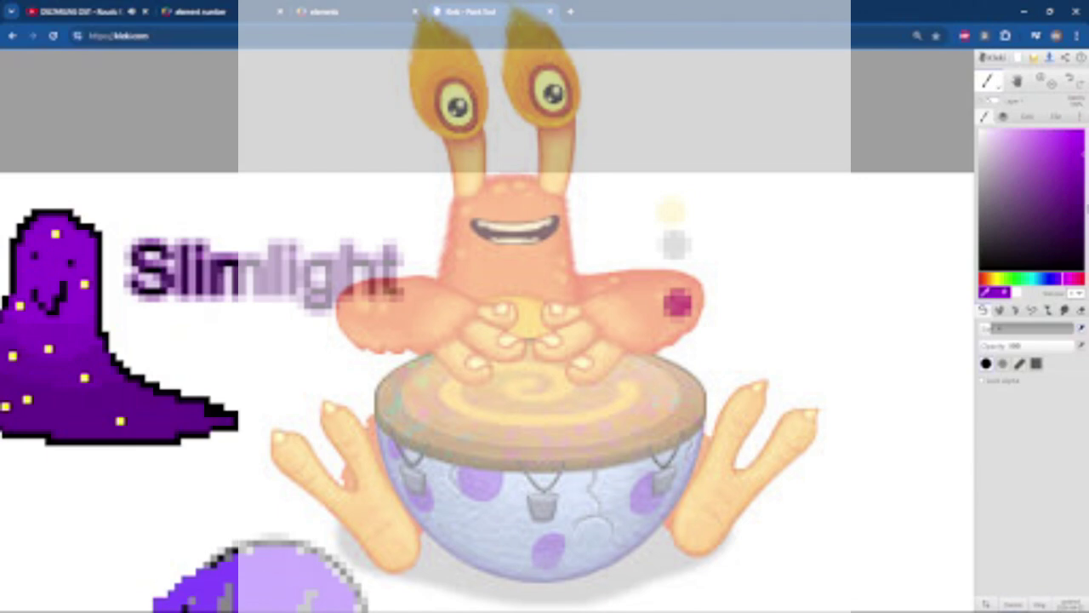
left_click_drag(1051, 279, 1044, 267)
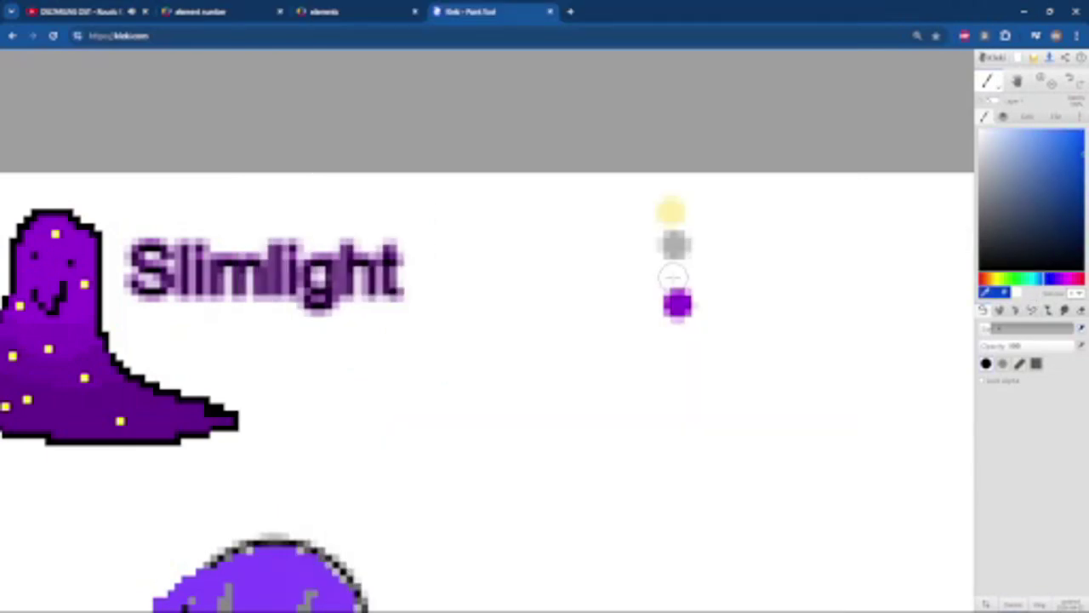
left_click(674, 277)
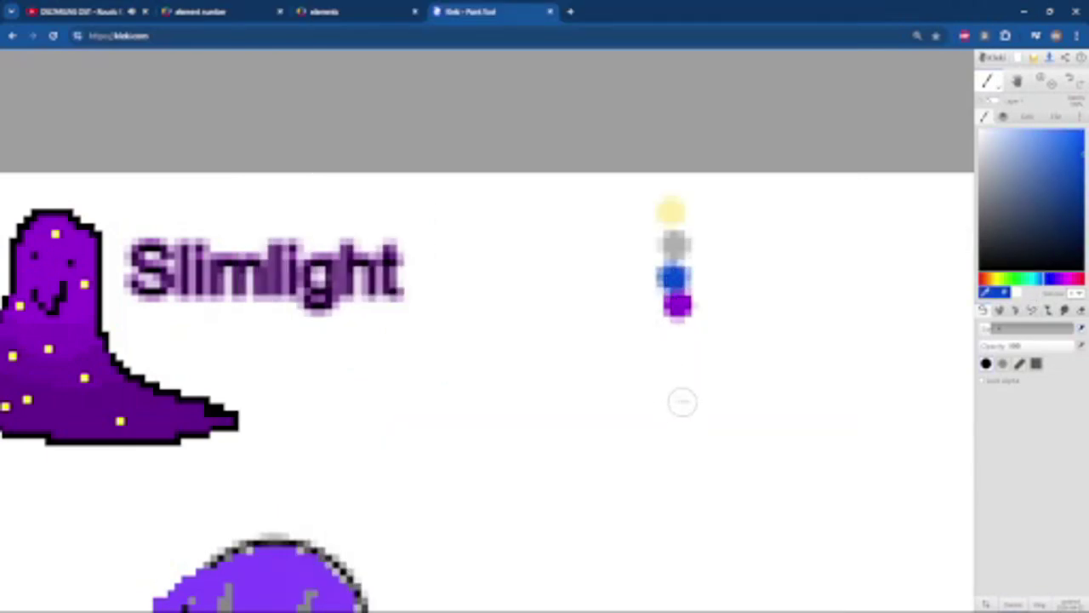
Step: Recheck the elements wheel and add a dark green swatch below the purple one on the Kleki canvas
left_click_drag(635, 398, 497, 392)
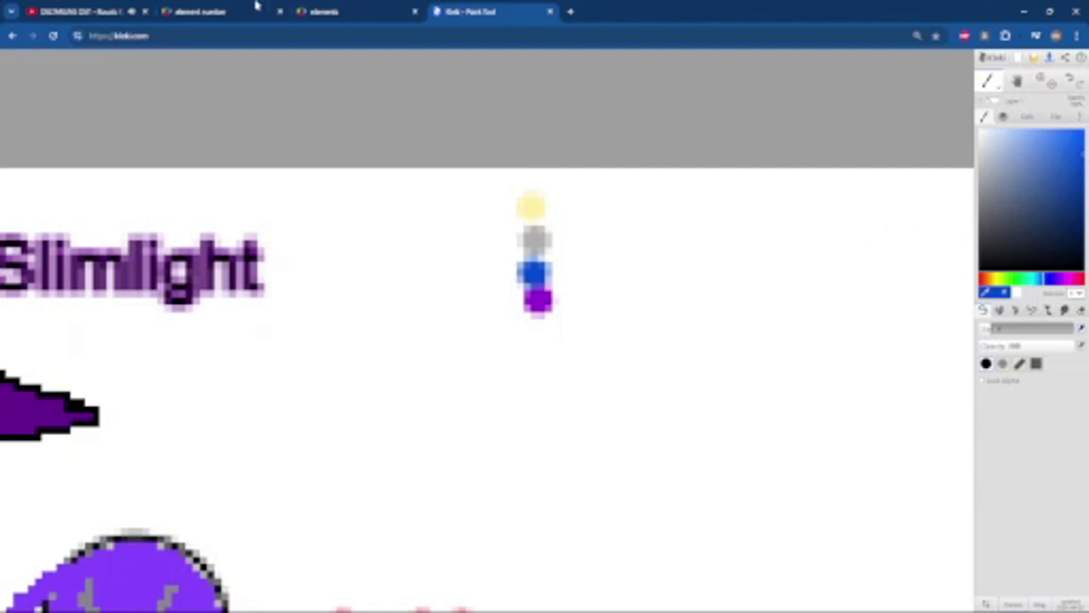
left_click(375, 10)
left_click(490, 12)
left_click_drag(1050, 278, 1020, 279)
left_click(1085, 223)
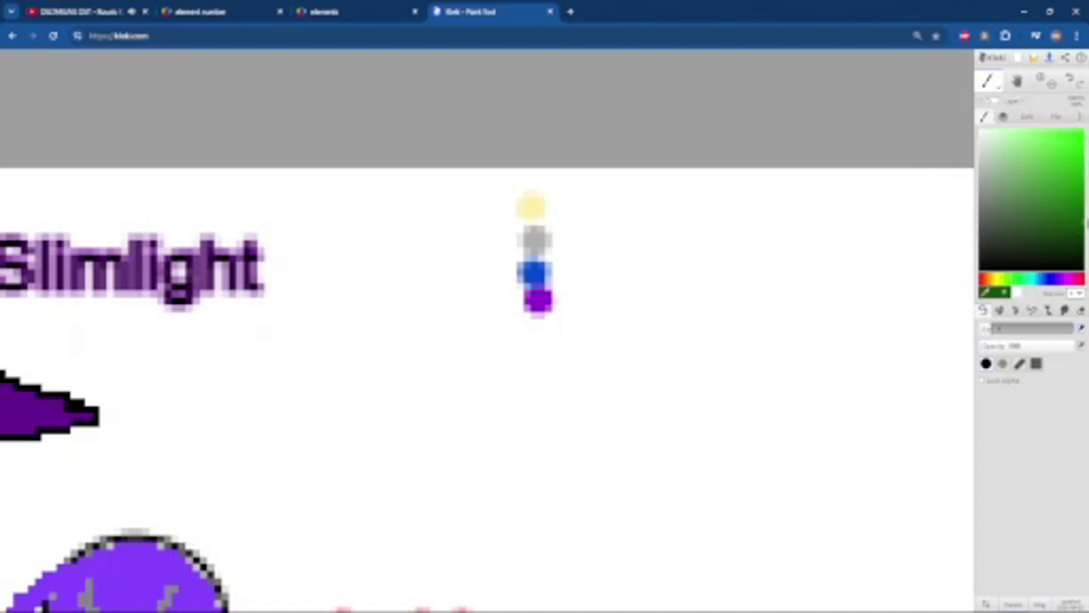
left_click(546, 333)
mouse_move(573, 341)
left_mouse_down()
mouse_move(335, 363)
mouse_move(266, 348)
left_mouse_up()
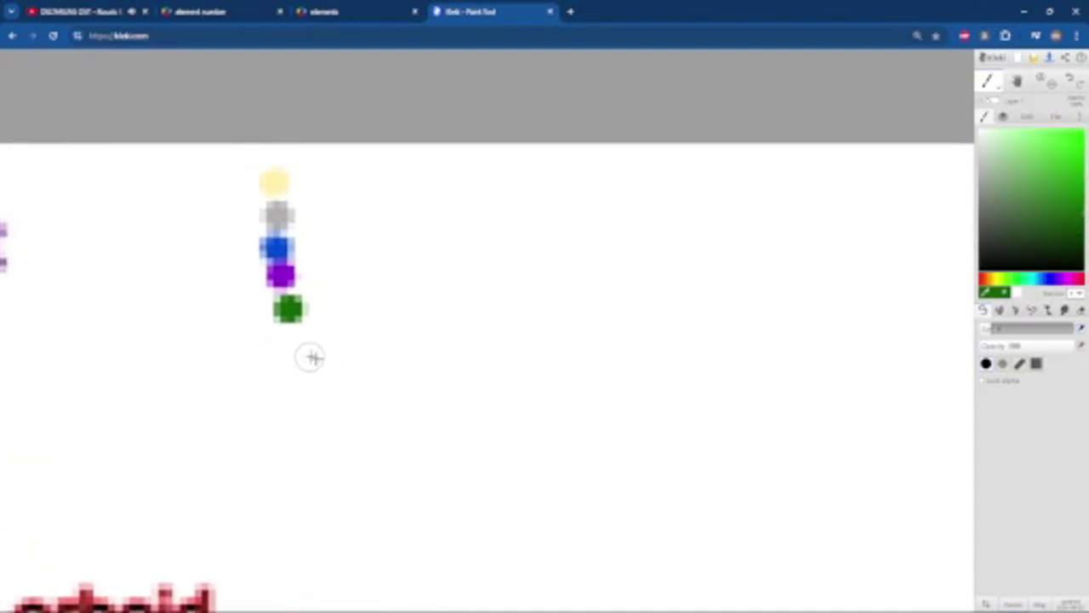
Step: Resume the paused recording in OBS Studio and close the My Singing Monsters wiki page on Natural Monsters
left_click_drag(351, 324, 376, 318)
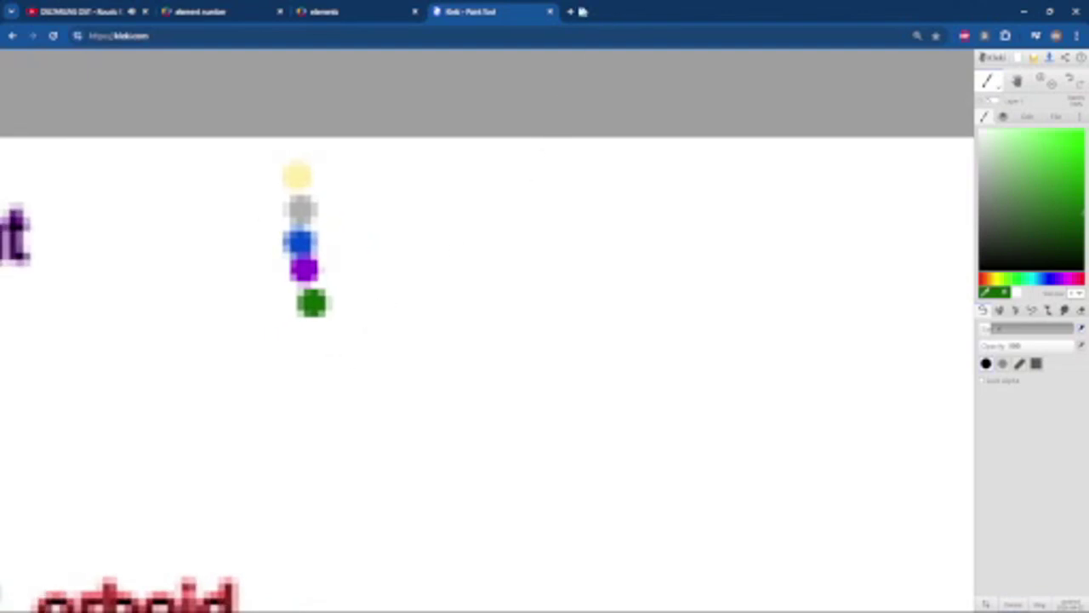
mouse_move(628, 598)
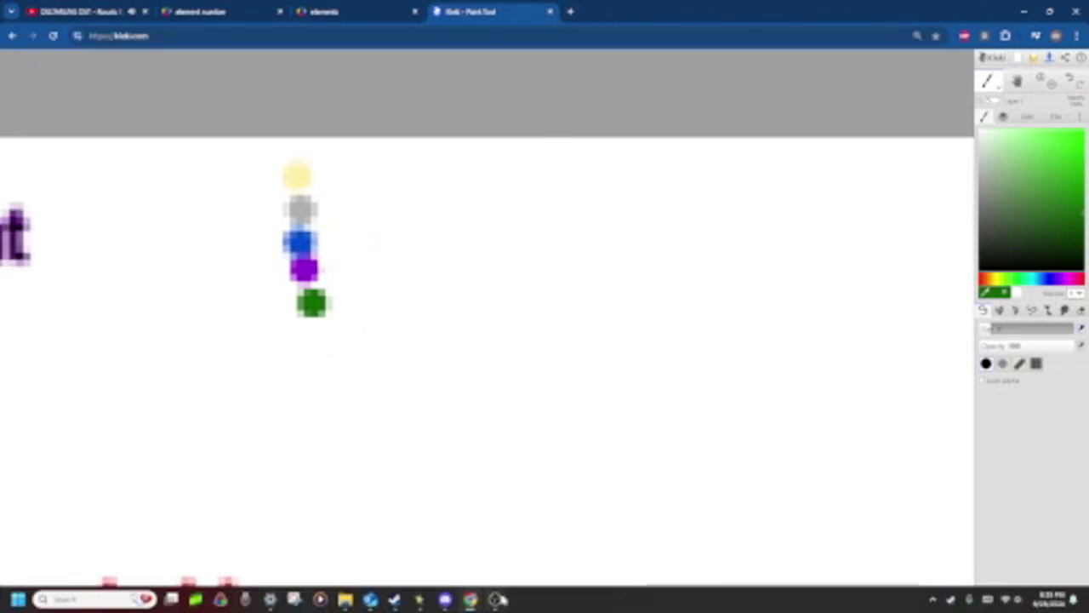
mouse_move(500, 599)
left_click(502, 536)
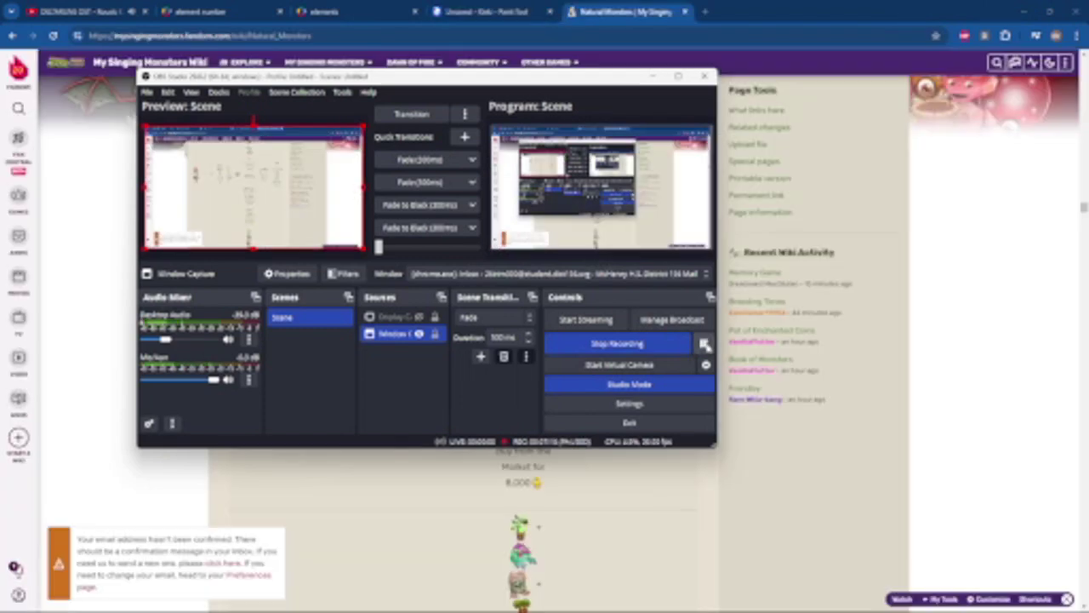
left_click(704, 343)
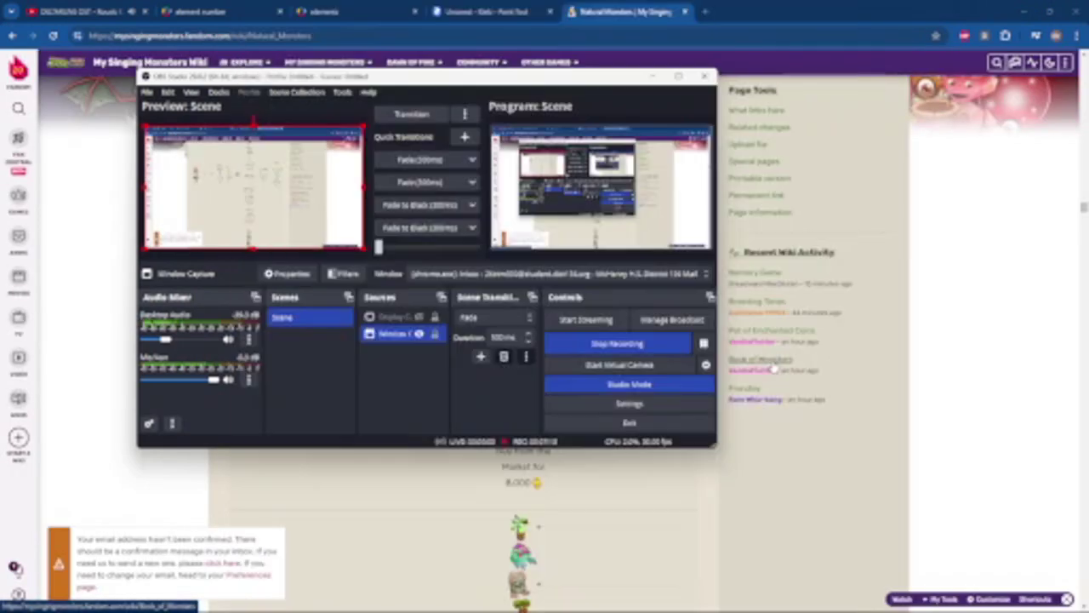
left_click(722, 13)
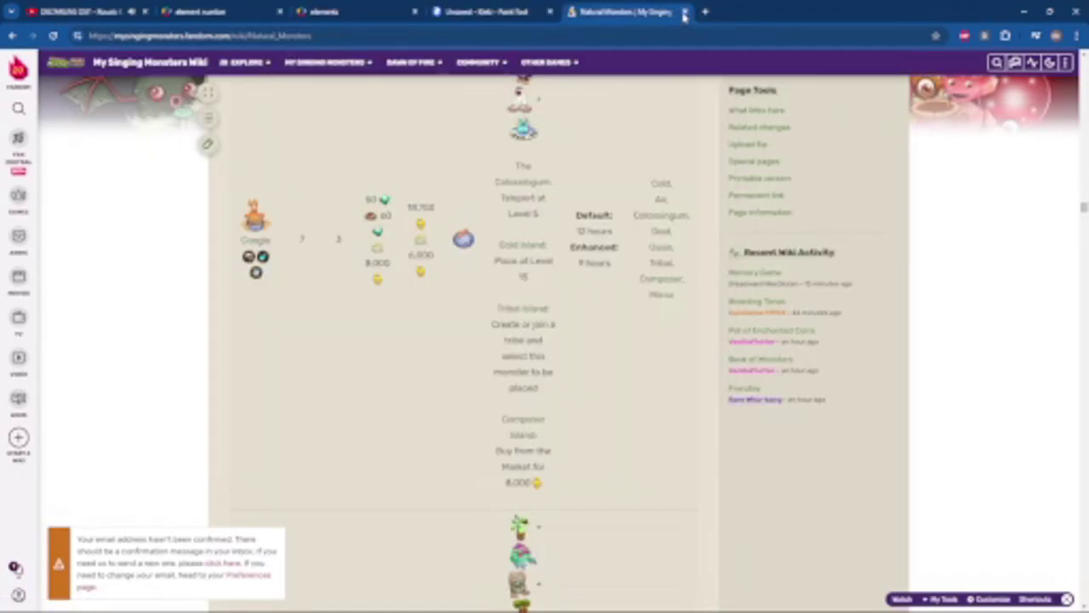
left_click(685, 12)
left_click_drag(341, 281, 247, 264)
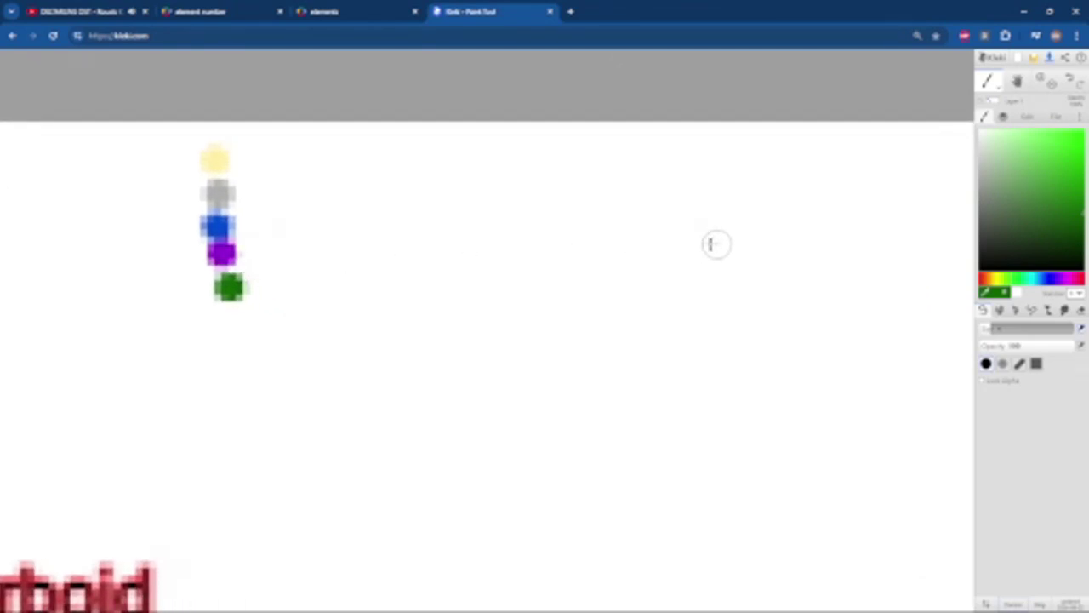
scroll(681, 275, "down", 5)
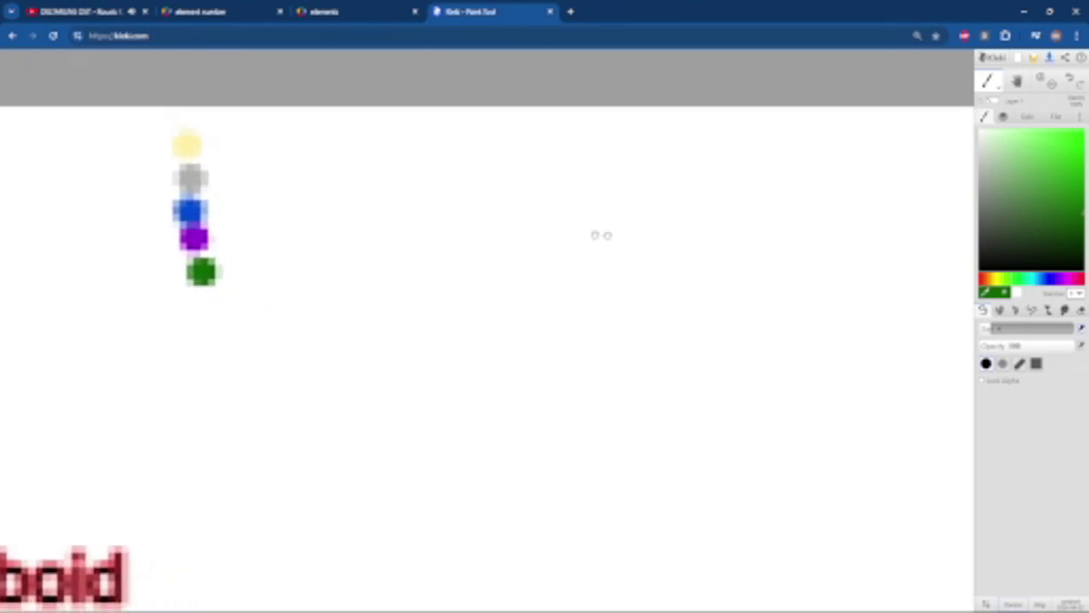
left_click_drag(552, 275, 477, 282)
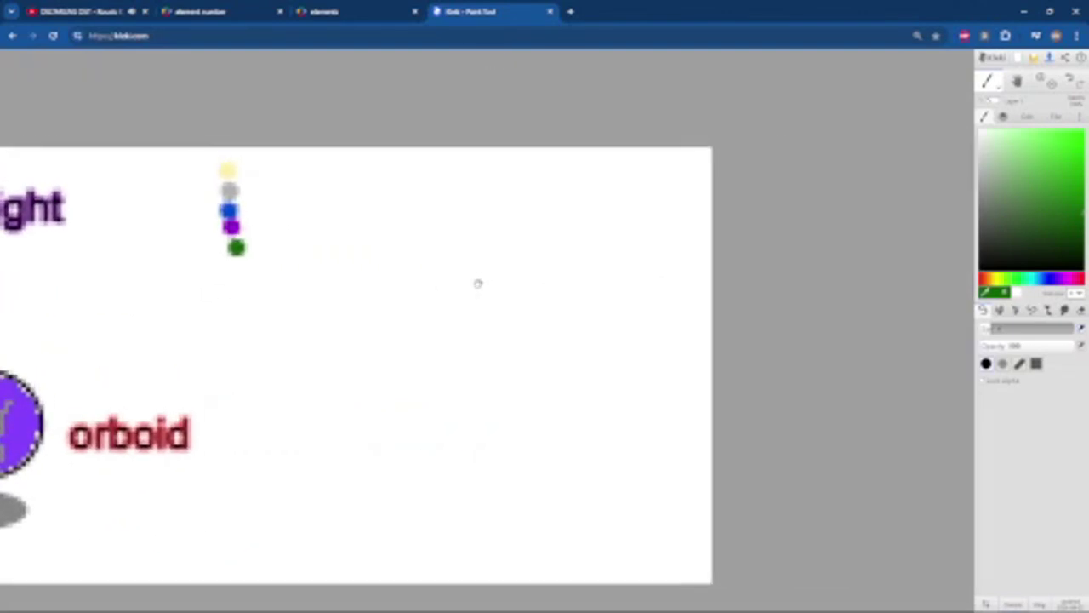
left_click(495, 599)
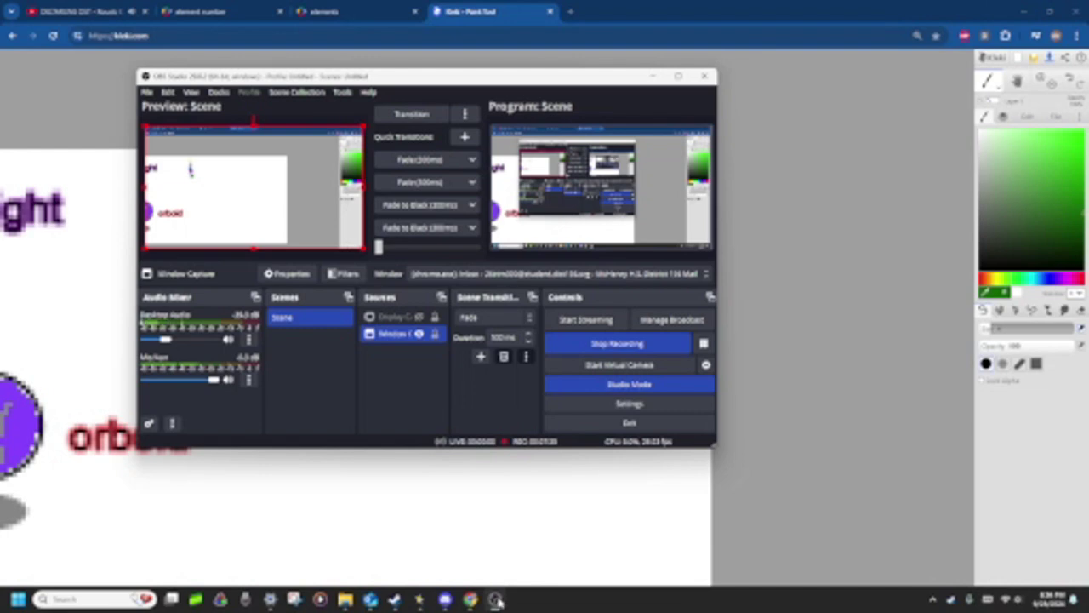
left_click(654, 78)
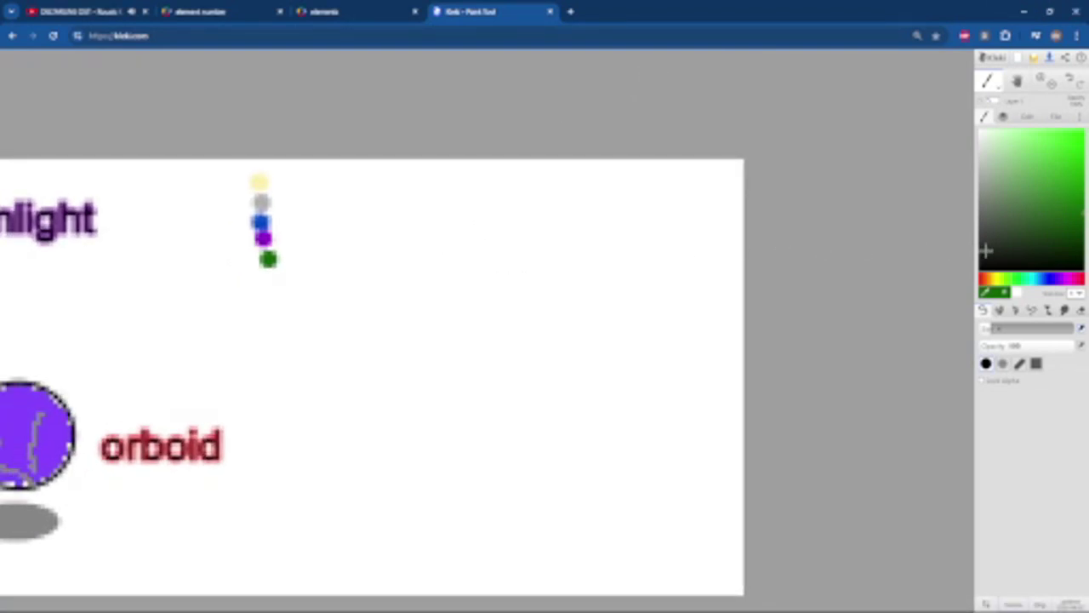
Step: Set the colour to black, choose the Pixel brush and outline a curved petal in the blank area beside the colour swatches
left_click_drag(986, 251, 980, 271)
left_click_drag(386, 315, 405, 309)
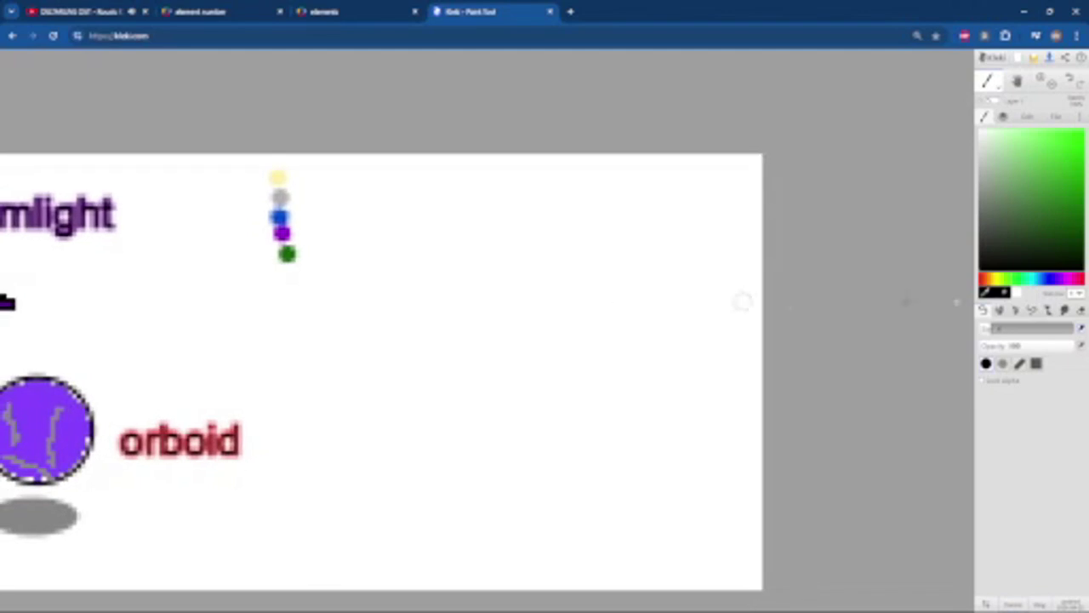
left_click(1031, 312)
mouse_move(406, 373)
left_mouse_down()
mouse_move(487, 341)
mouse_move(483, 368)
left_mouse_up()
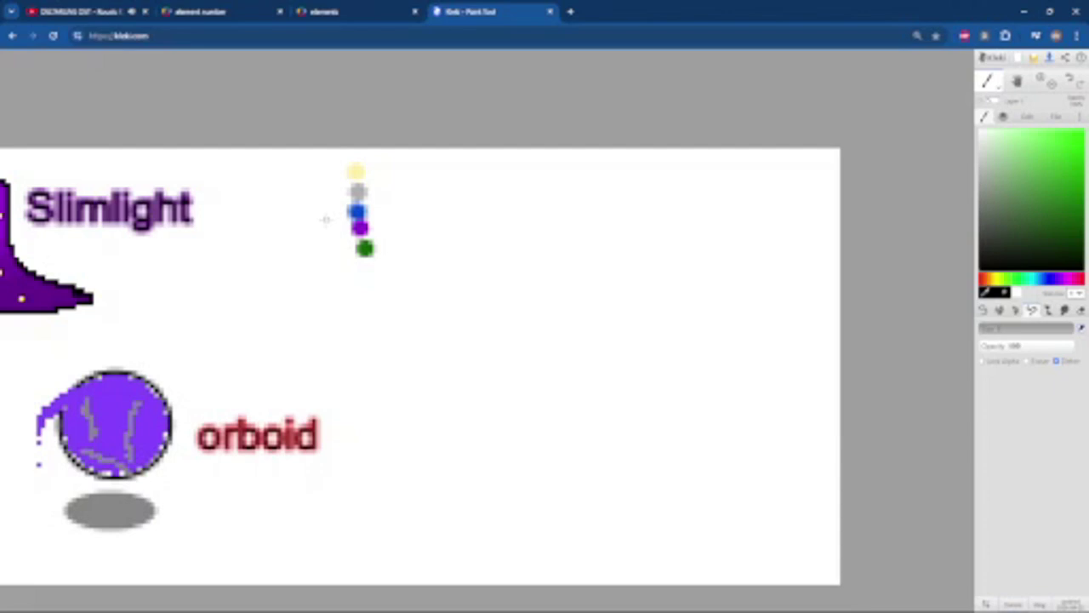
left_click_drag(466, 321, 332, 314)
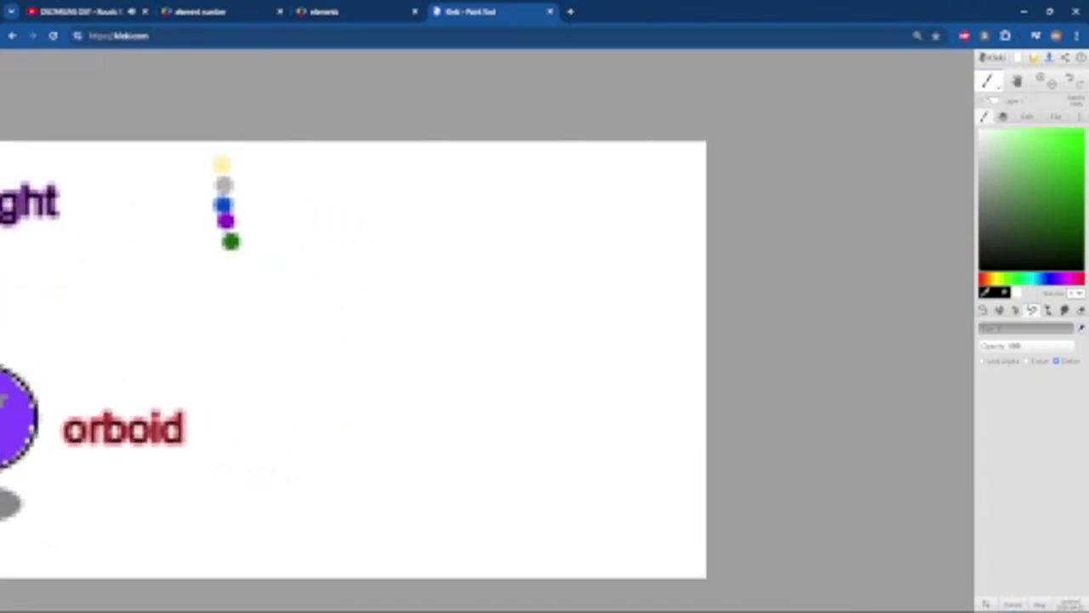
mouse_move(479, 594)
scroll(455, 348, "up", 2)
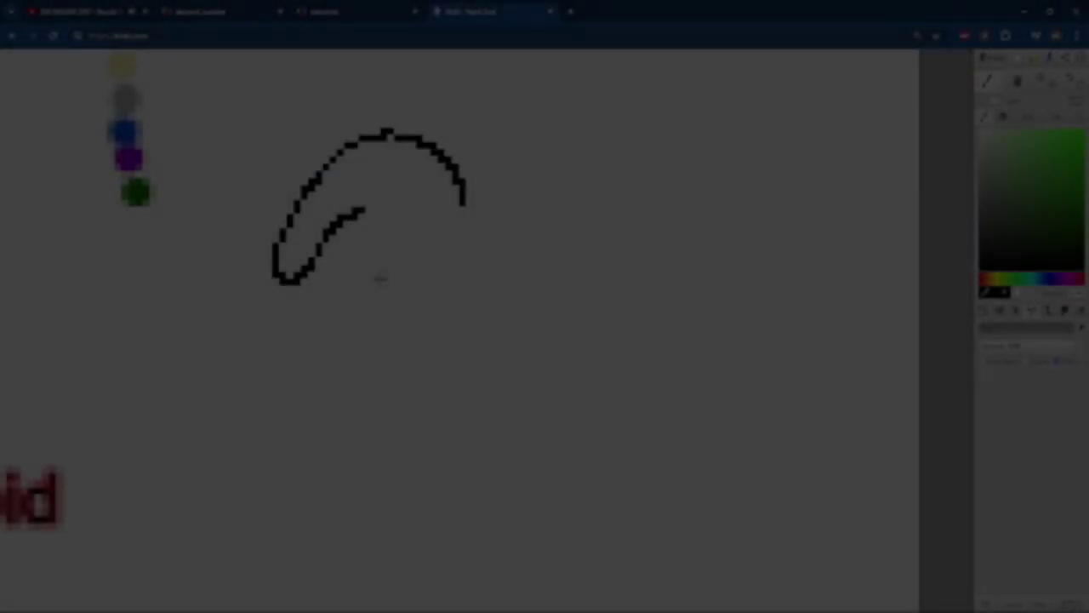
Step: Draw the remaining black petal outlines around a shared centre and fill the petals with purple, adding drips at the drooping tips
left_click_drag(441, 230, 392, 248)
left_click_drag(462, 207, 545, 216)
left_click_drag(432, 231, 436, 259)
scroll(375, 282, "up", 2)
left_click_drag(375, 282, 351, 182)
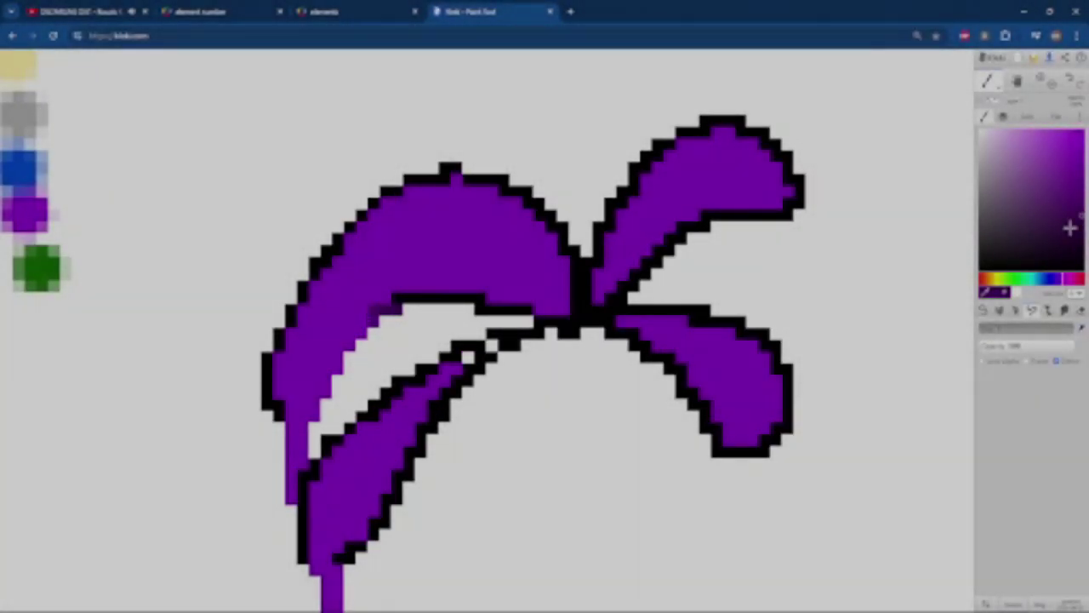
Step: Pick a darker purple and shade the outline of the large drooping petal around its drip
left_click(1083, 244)
scroll(338, 383, "up", 3)
left_click_drag(188, 474, 158, 323)
scroll(236, 457, "down", 1)
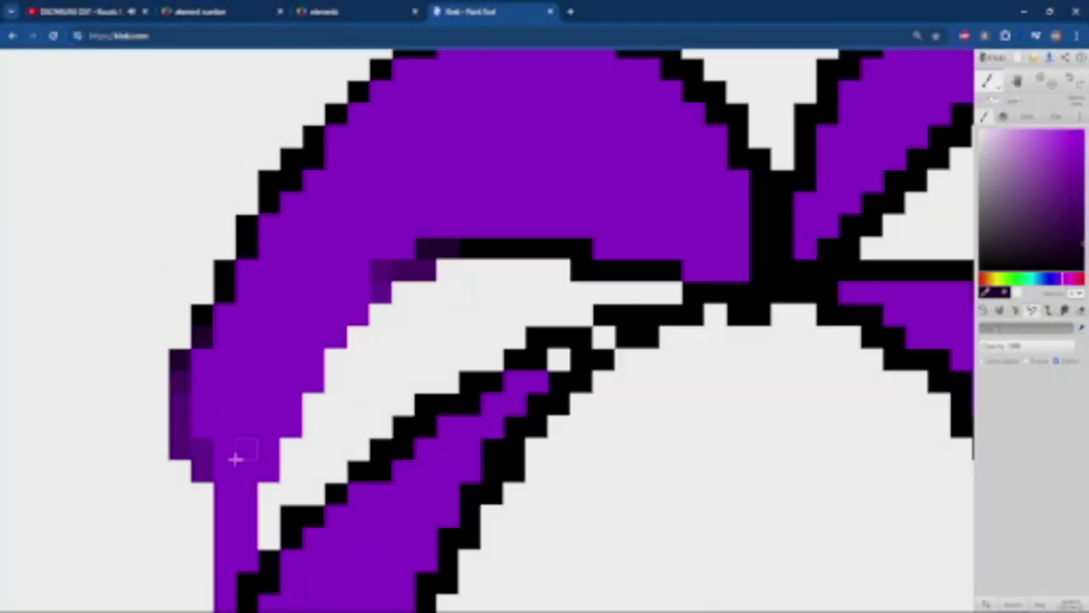
left_click_drag(235, 457, 266, 251)
left_click_drag(278, 494, 280, 353)
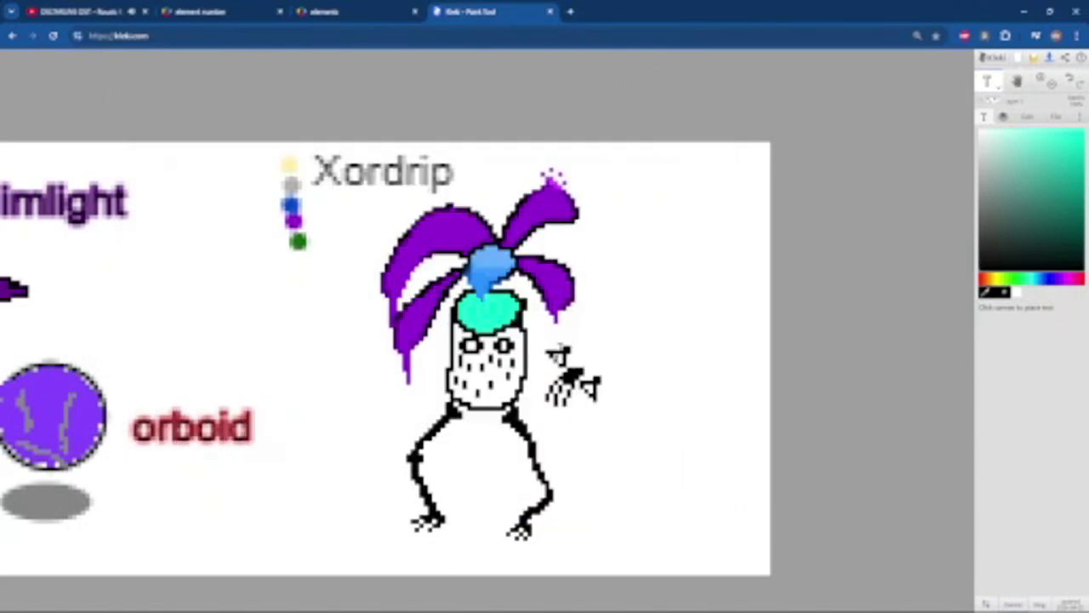
Step: Inspect the purple dripping petals and the blue centre of the Xordrip monster up close
left_click_drag(536, 423, 525, 500)
scroll(519, 419, "up", 2)
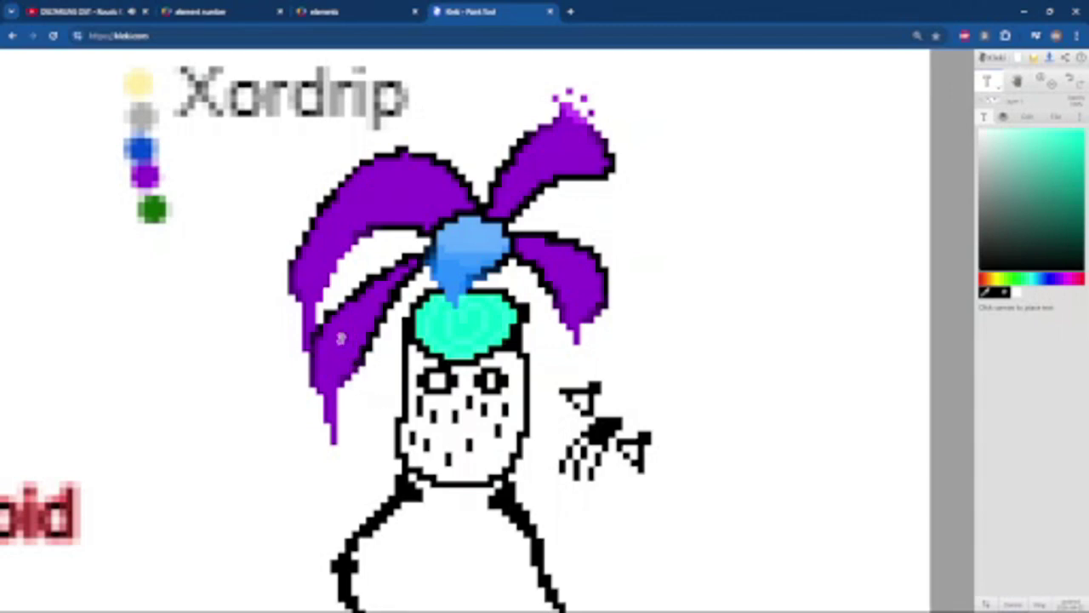
scroll(475, 267, "down", 1)
scroll(475, 267, "up", 4)
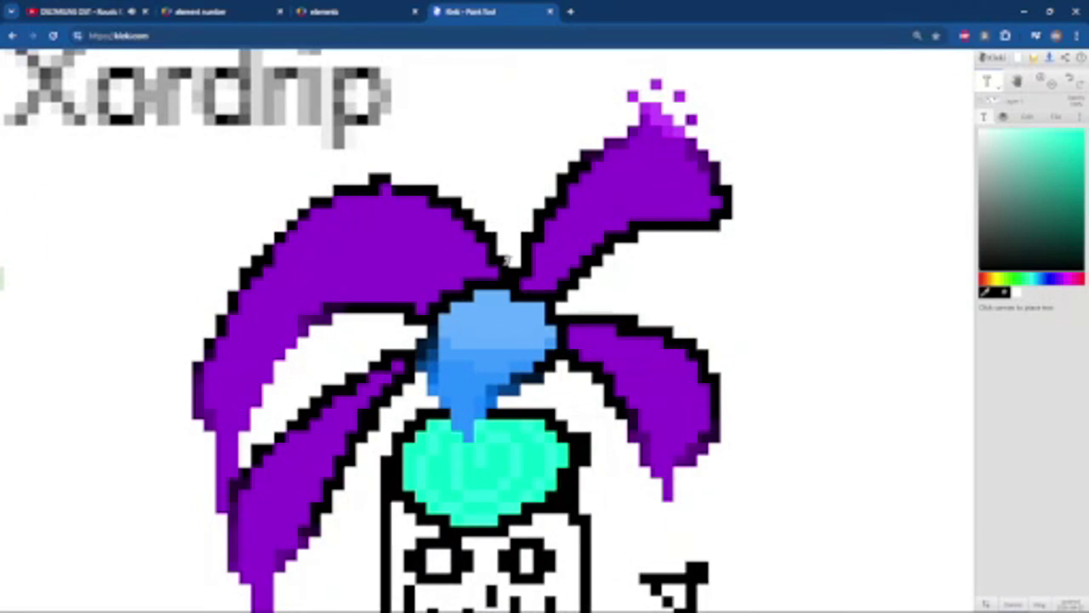
mouse_move(524, 242)
left_mouse_down()
mouse_move(500, 263)
mouse_move(529, 174)
mouse_move(584, 224)
left_mouse_up()
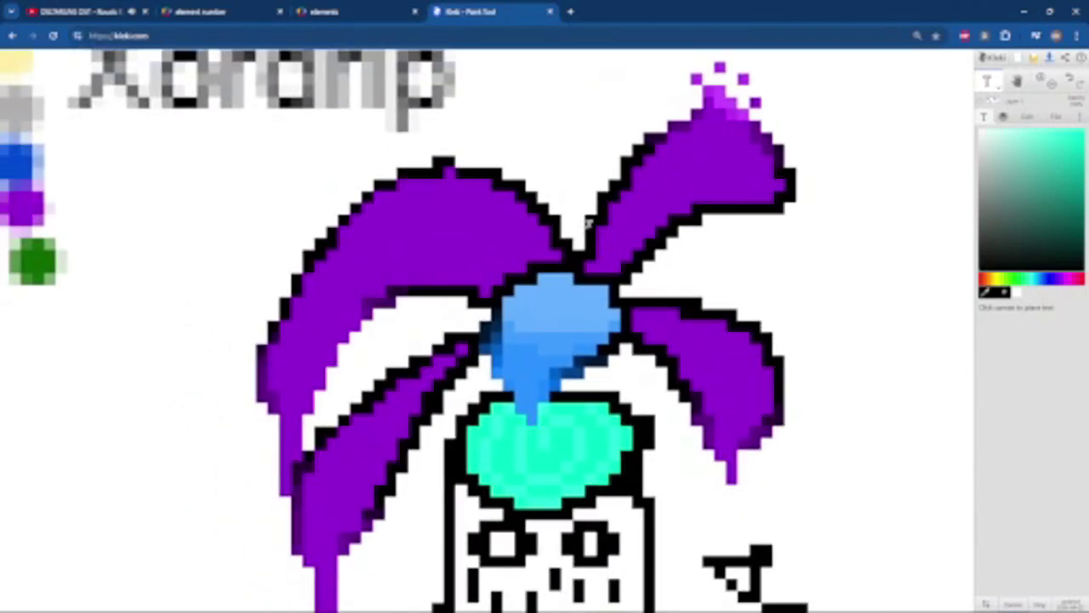
mouse_move(446, 277)
left_mouse_down()
mouse_move(481, 297)
mouse_move(533, 377)
mouse_move(493, 328)
left_mouse_up()
scroll(492, 323, "down", 1)
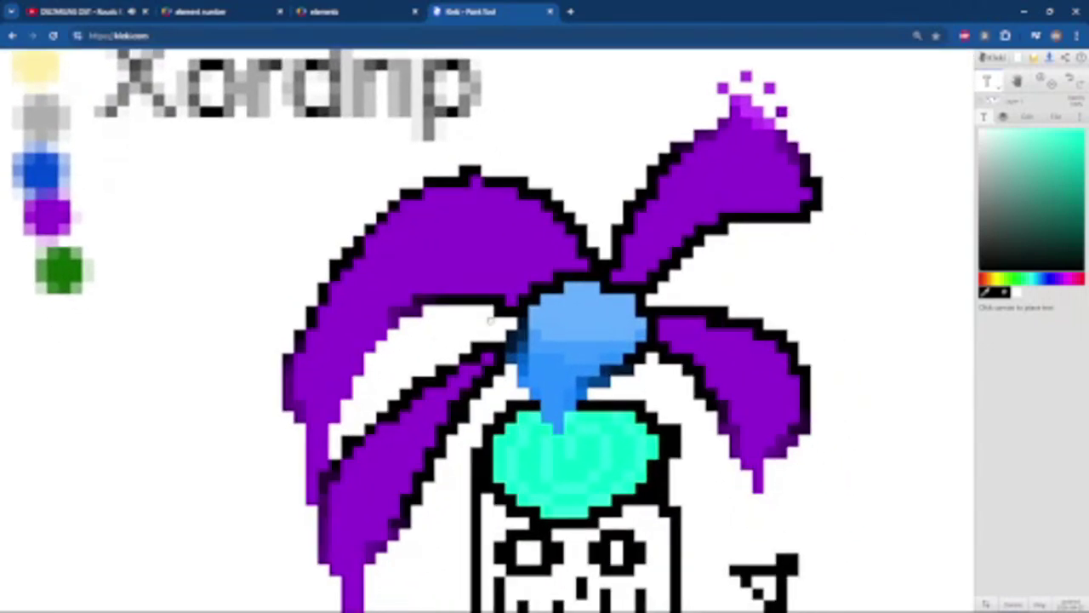
scroll(482, 316, "down", 1)
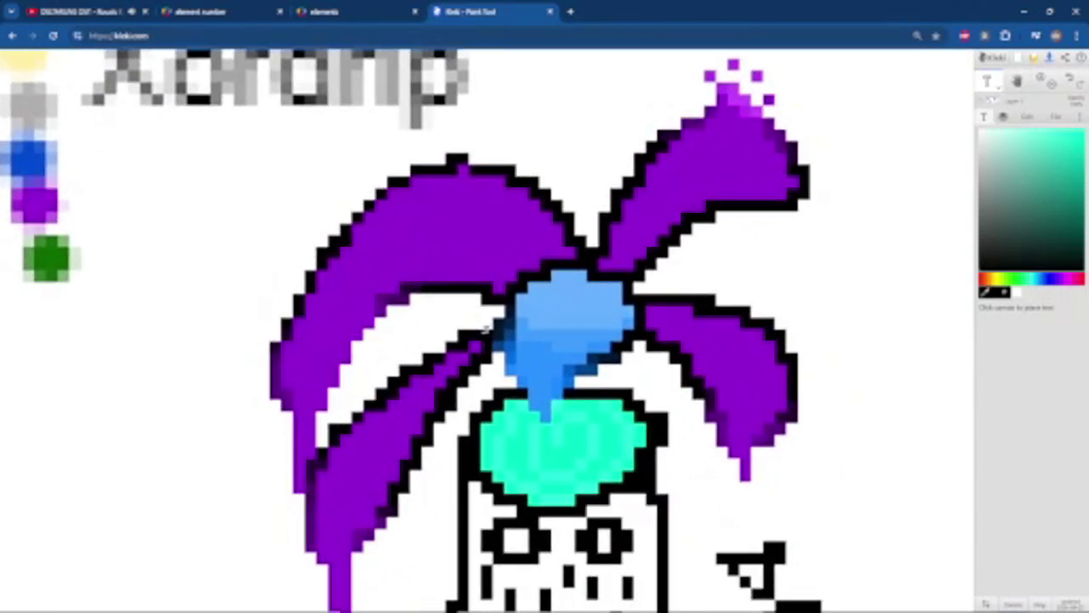
Step: Examine Xordrip's body, its bent black legs and the clawed feet
scroll(491, 329, "down", 3)
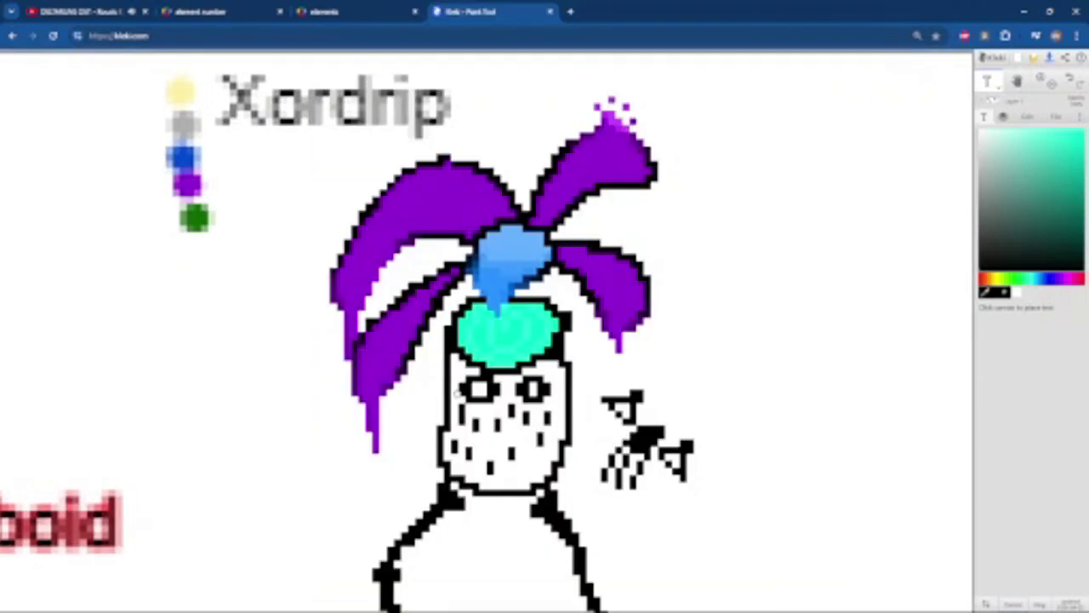
left_click_drag(457, 392, 452, 387)
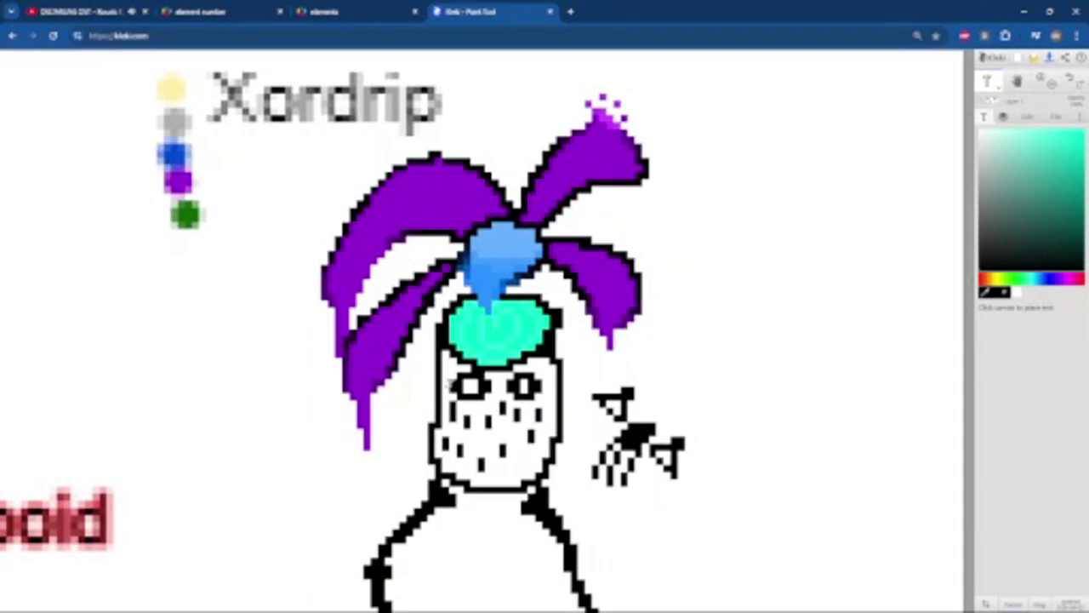
left_click_drag(586, 421, 558, 334)
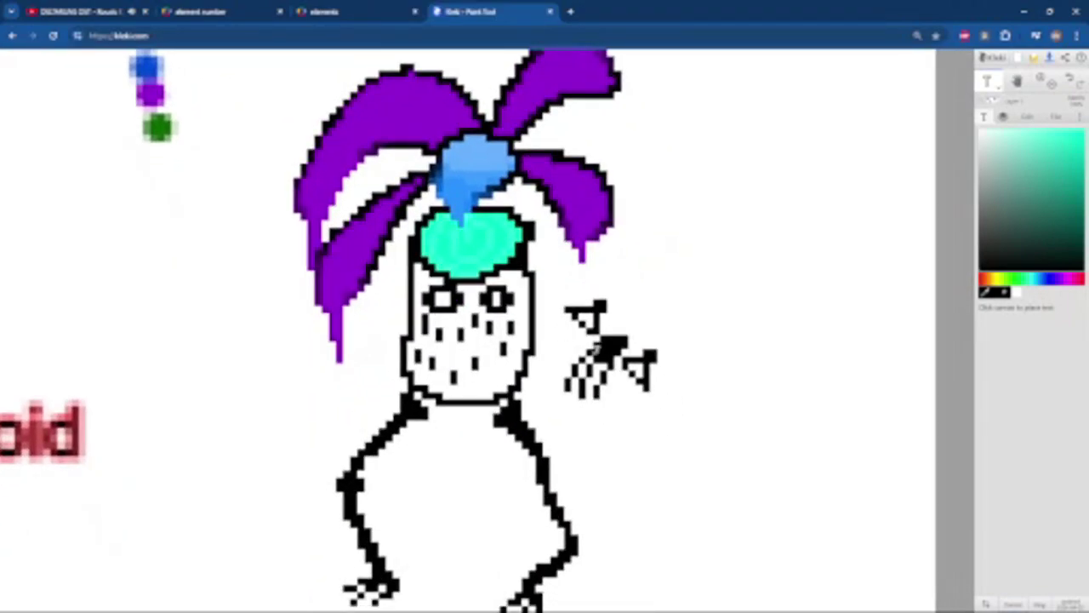
scroll(540, 439, "up", 3)
left_click_drag(522, 501, 504, 417)
scroll(505, 429, "down", 3)
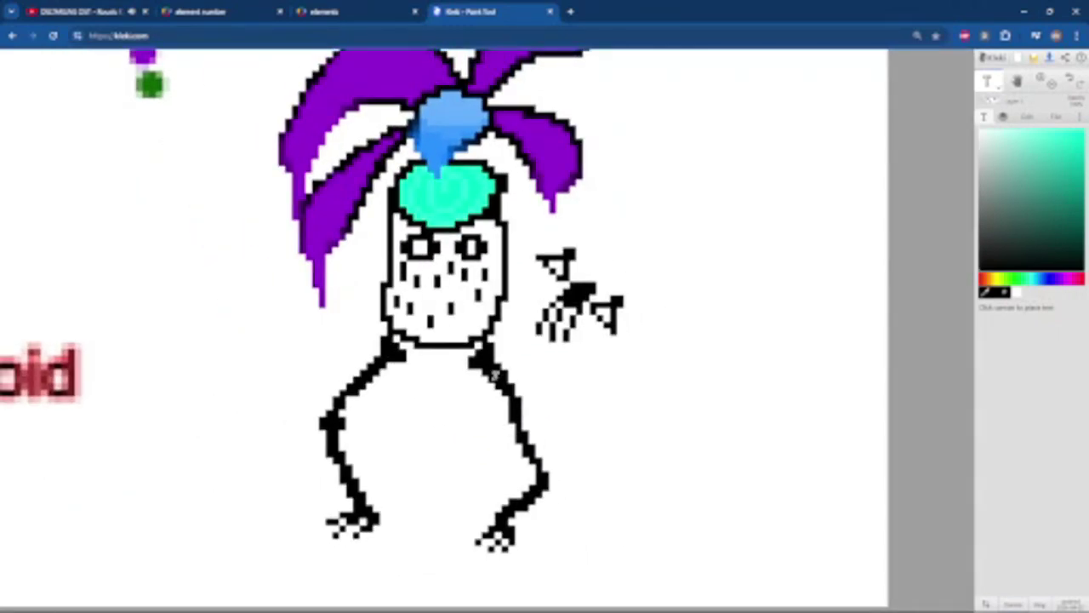
left_click_drag(492, 379, 525, 427)
Step: Examine the blue droplet at the flower's centre and the turquoise pool it drips into on Xordrip's head
left_click_drag(454, 174, 448, 272)
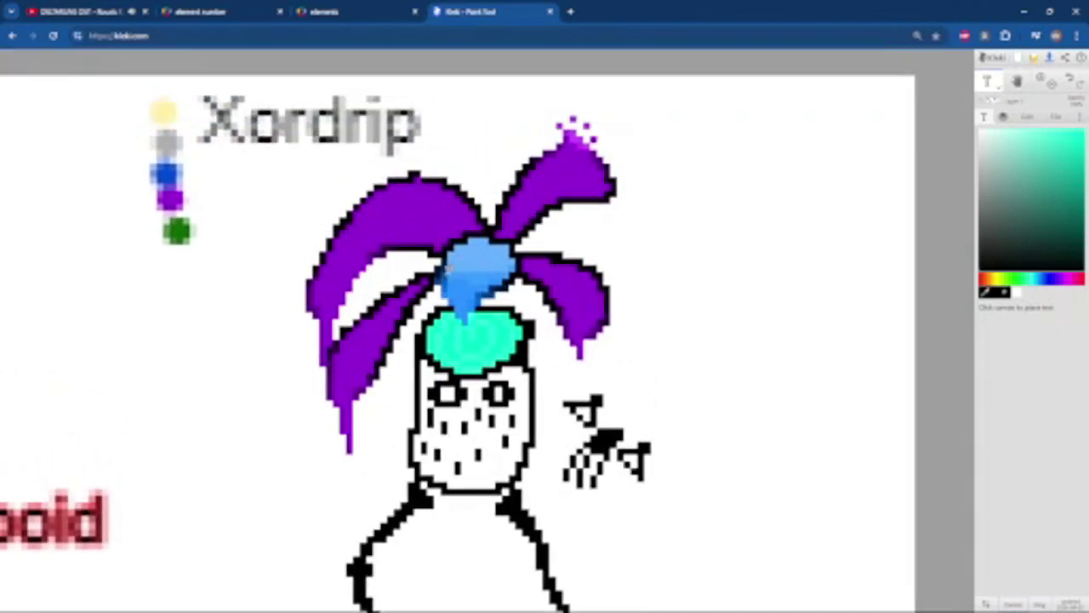
scroll(498, 308, "up", 4)
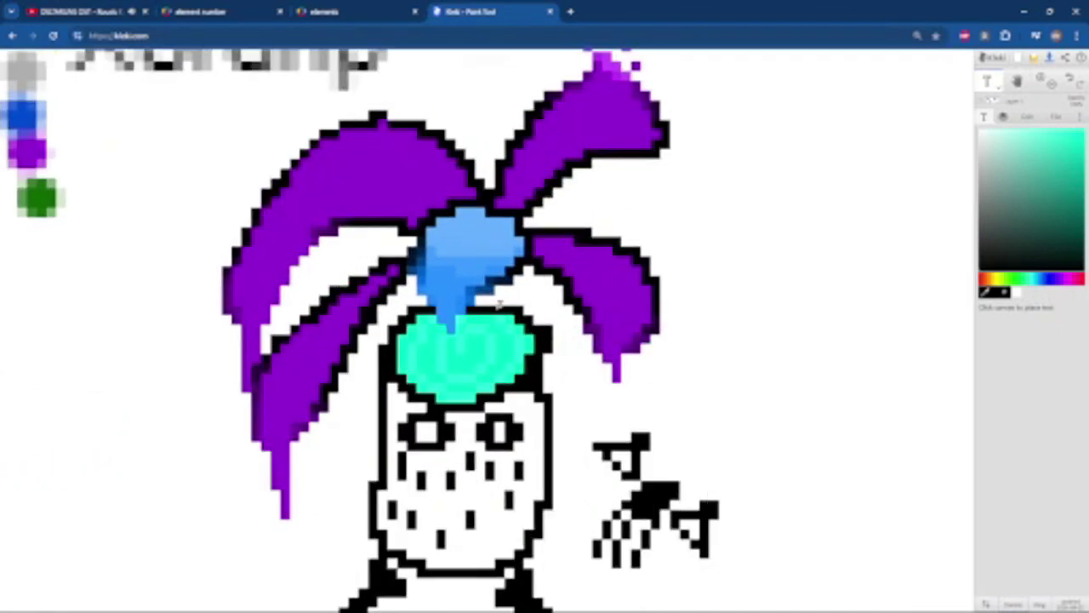
scroll(497, 307, "up", 3)
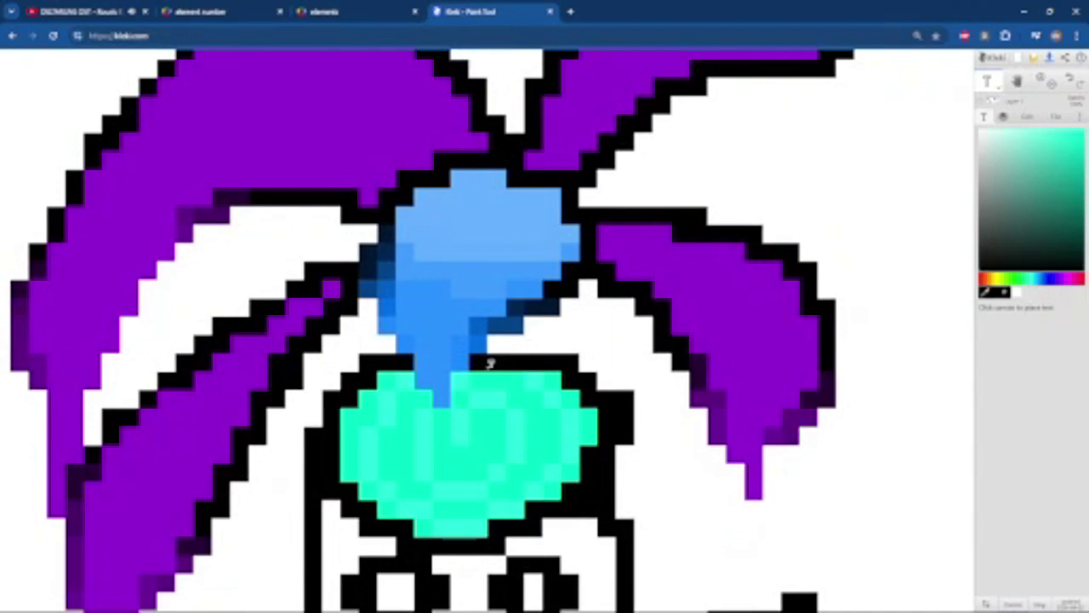
scroll(490, 363, "down", 1)
scroll(486, 365, "up", 3)
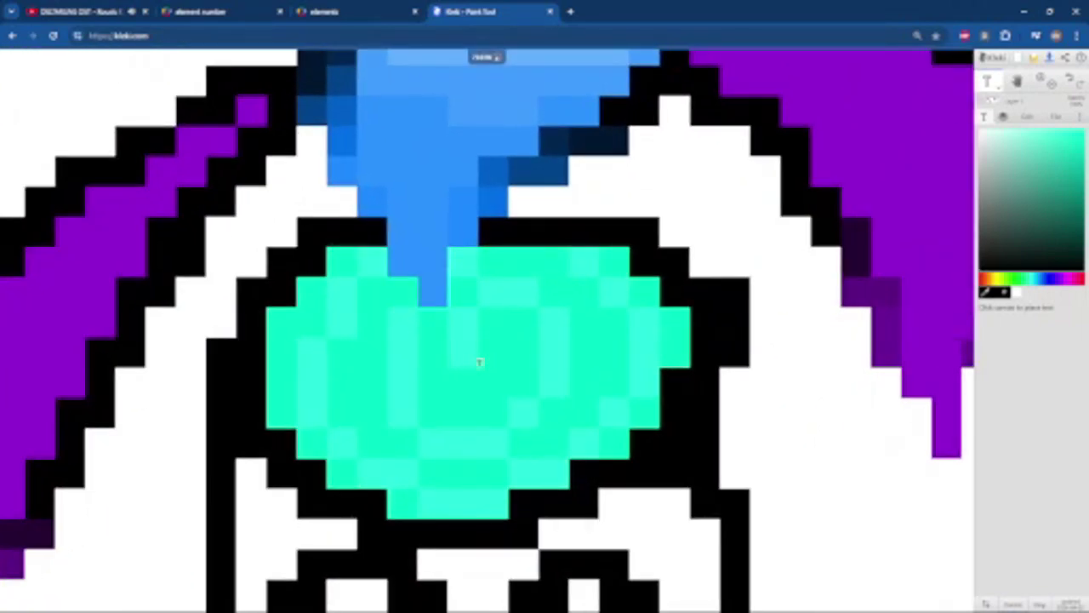
scroll(480, 362, "down", 3)
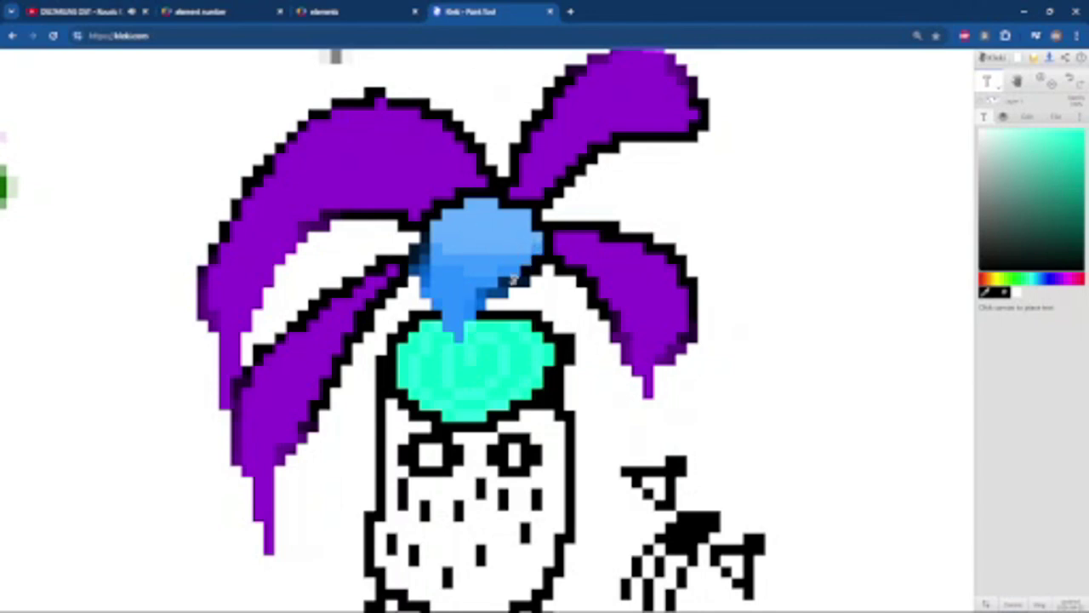
left_click_drag(513, 279, 519, 355)
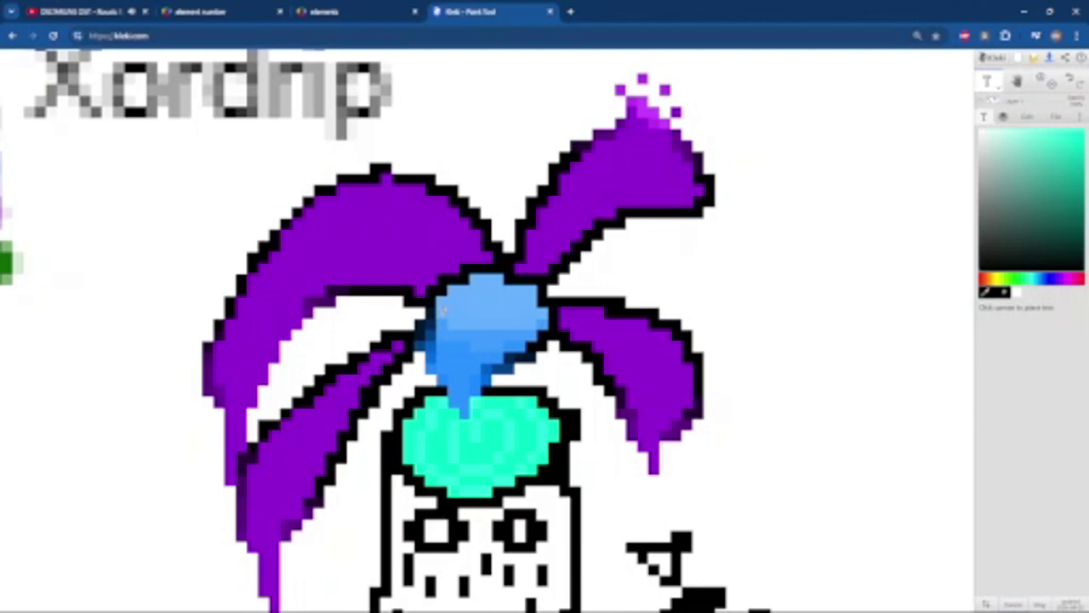
scroll(441, 310, "up", 4)
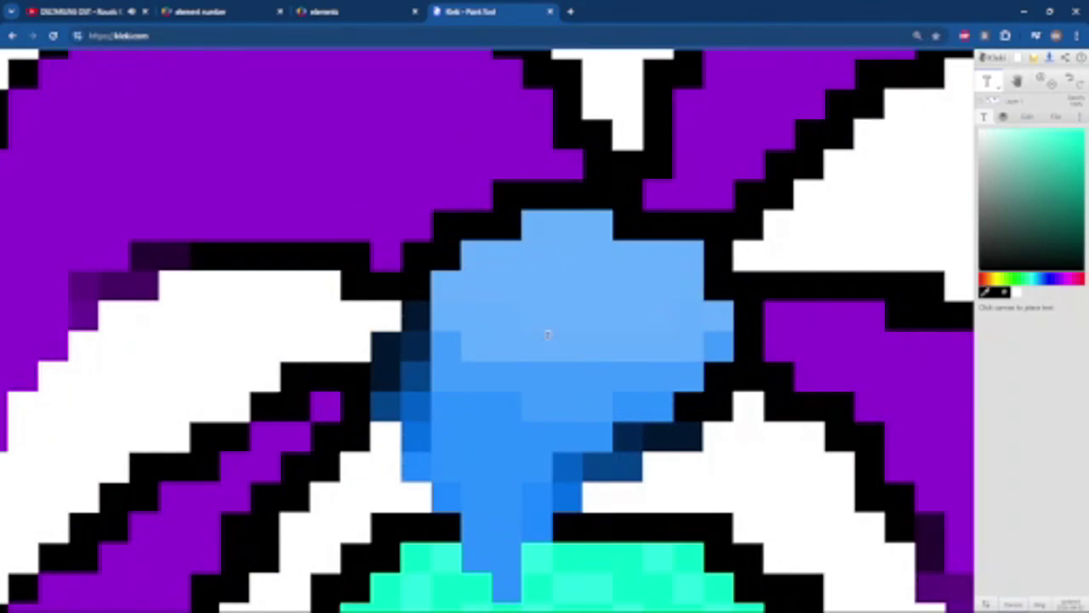
scroll(545, 340, "down", 1)
scroll(536, 323, "down", 3)
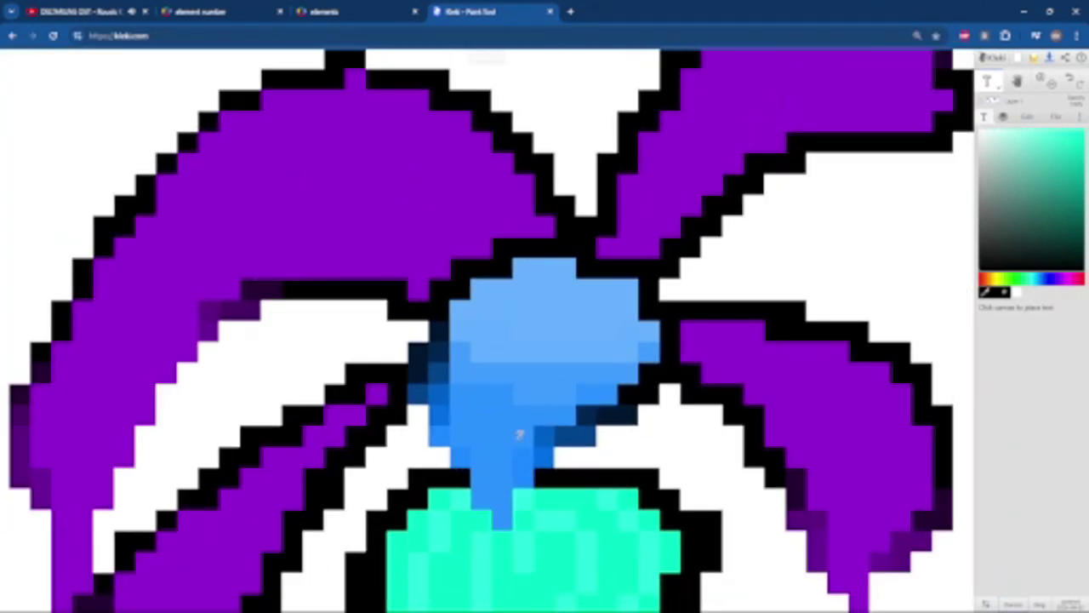
left_click_drag(511, 400, 517, 307)
scroll(496, 429, "down", 3)
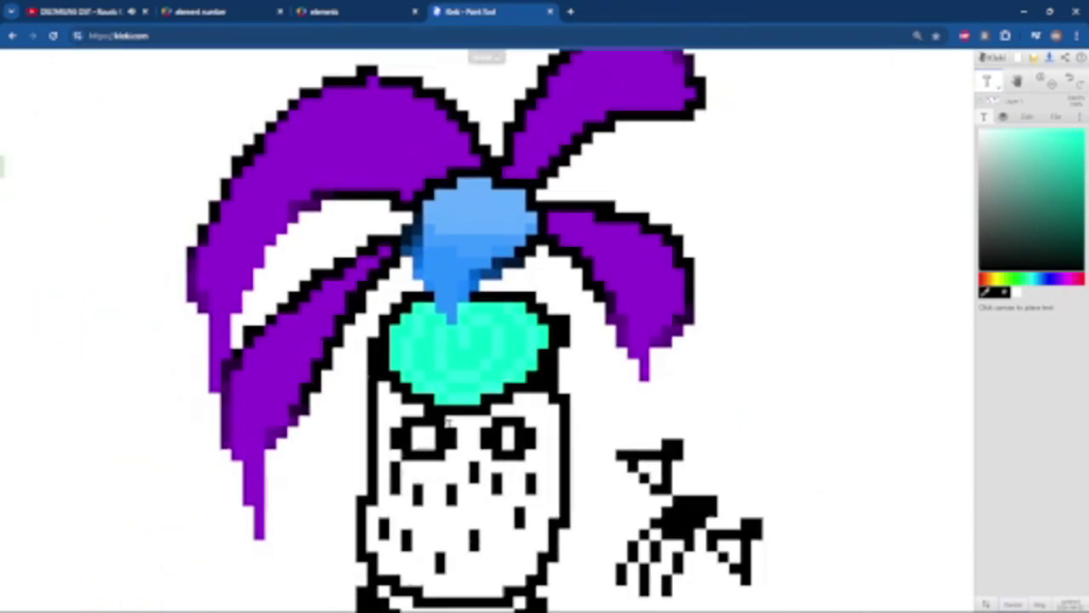
Step: Review the whole Xordrip drawing, from the sparkling petal tip and name down to the body and legs
scroll(426, 536, "down", 1)
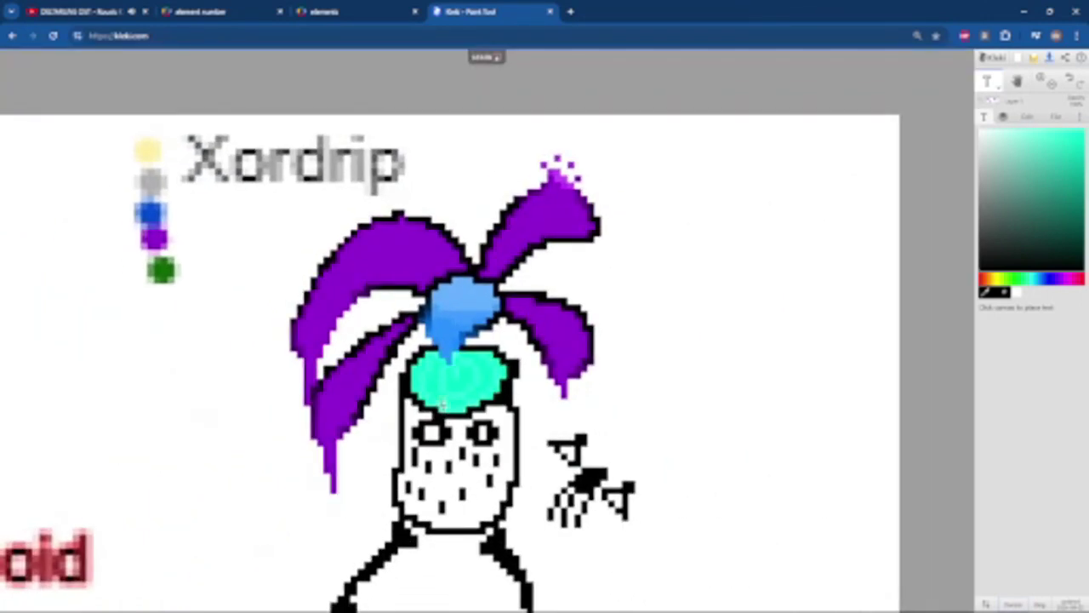
left_click_drag(401, 359, 418, 391)
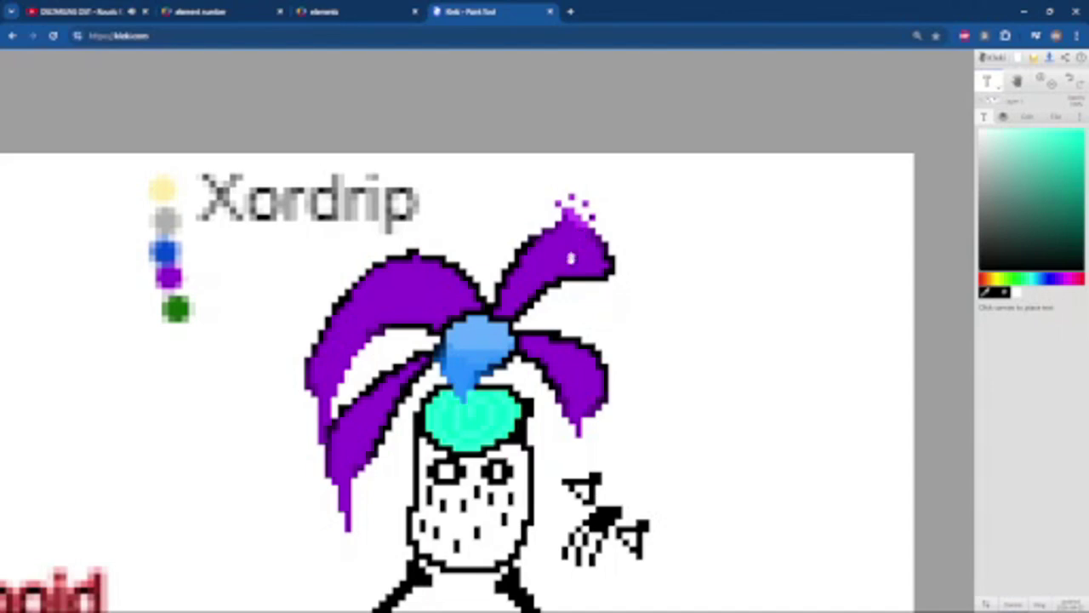
left_click_drag(579, 234, 574, 258)
left_click_drag(462, 322, 416, 156)
left_click_drag(449, 424, 474, 443)
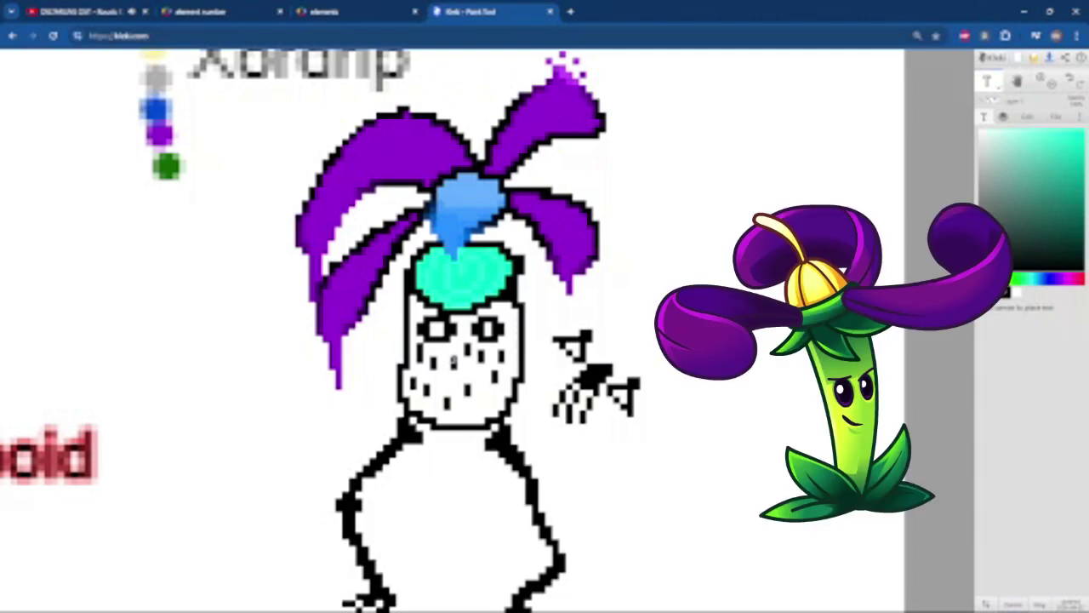
left_click_drag(447, 242, 464, 319)
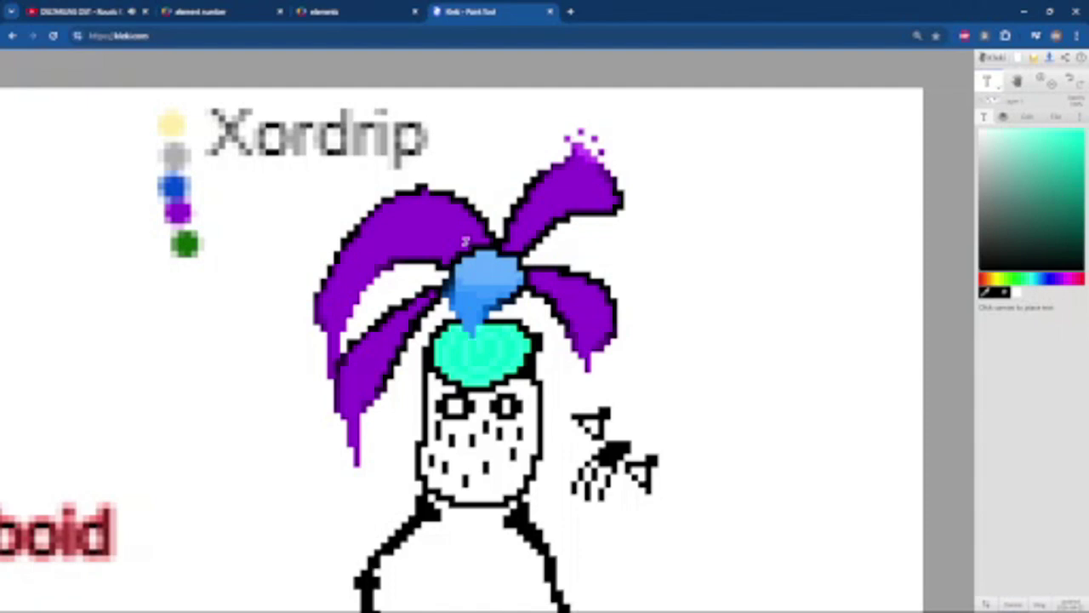
left_click_drag(464, 280, 482, 183)
left_click_drag(487, 475, 487, 381)
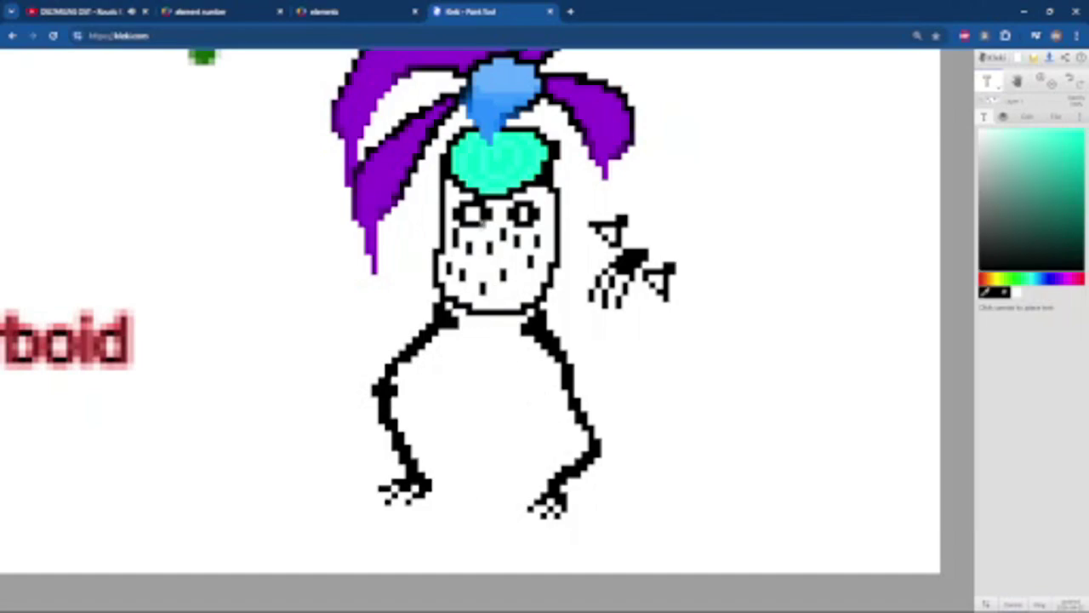
Step: Look closely at Xordrip's face, including the ringed eyes and the short black marks beneath them
scroll(474, 248, "down", 3)
left_click_drag(485, 250, 490, 347)
scroll(485, 284, "up", 3)
scroll(490, 347, "up", 2)
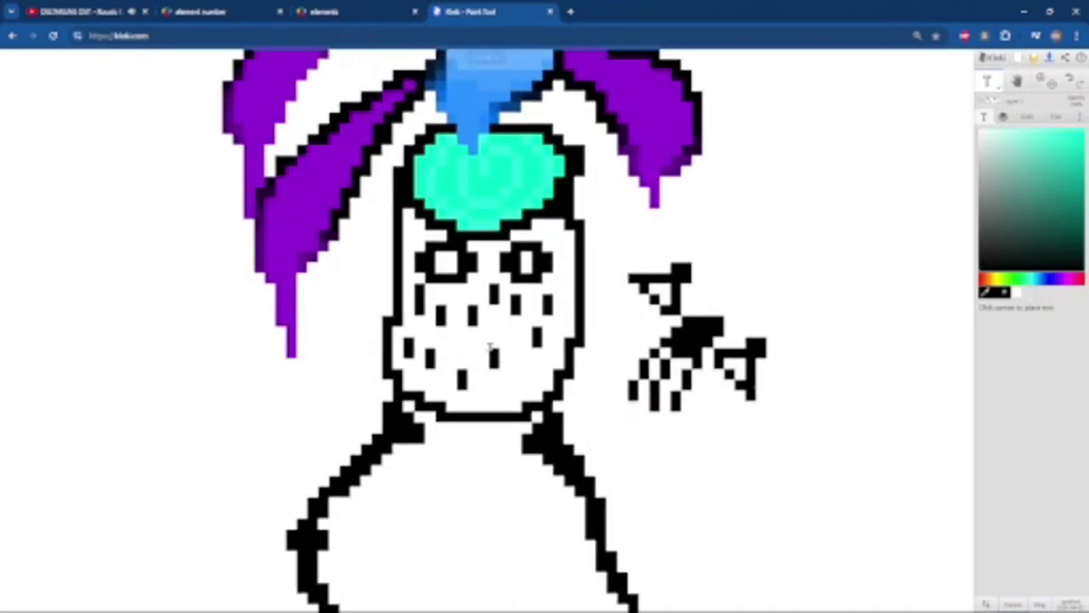
scroll(489, 346, "up", 3)
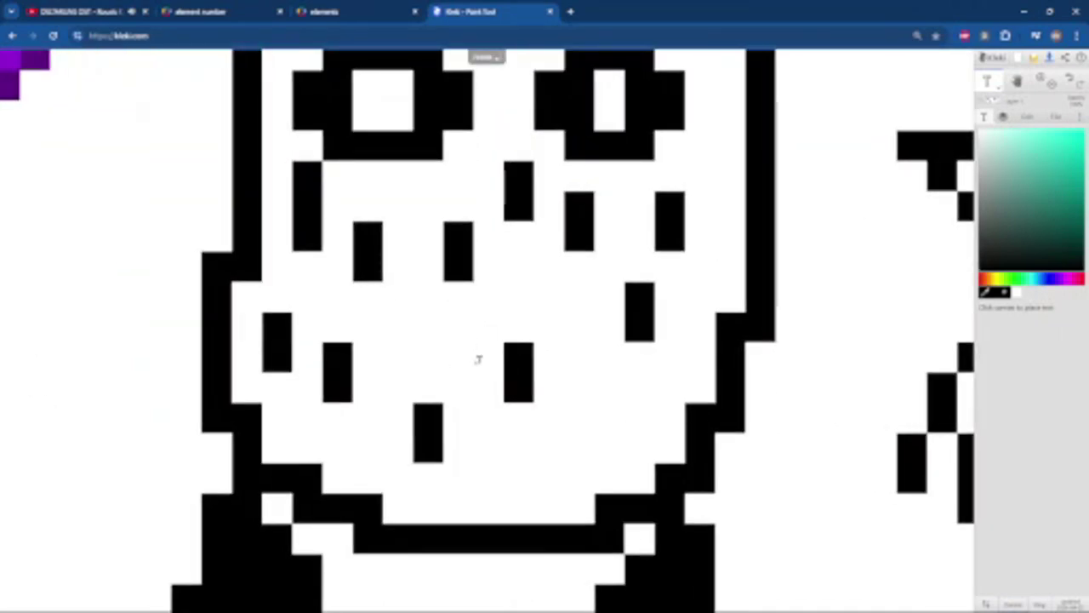
scroll(472, 383, "down", 1)
scroll(462, 421, "up", 1)
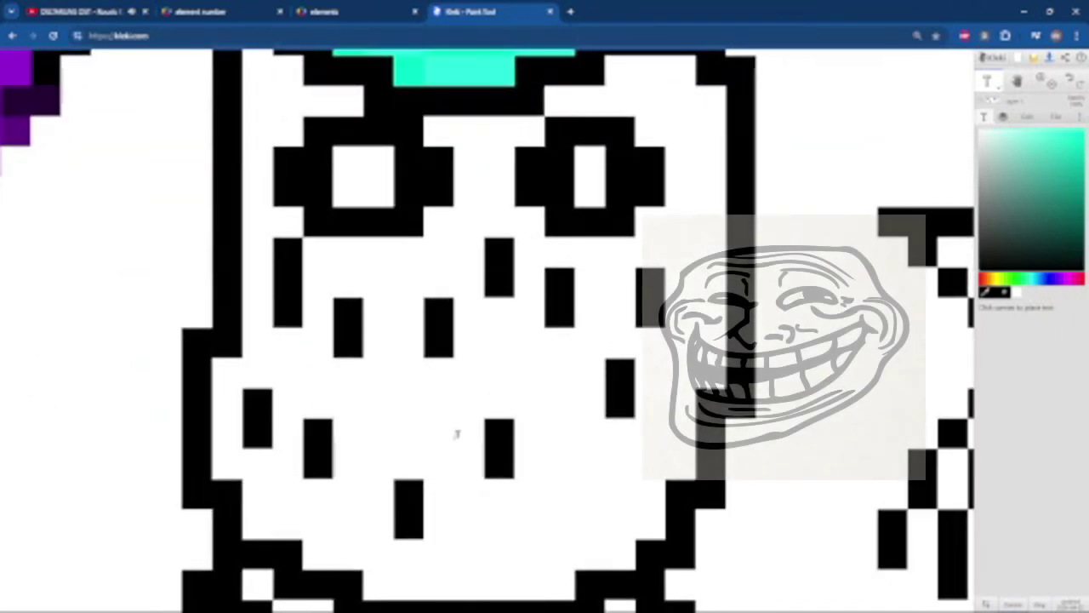
scroll(457, 434, "down", 2)
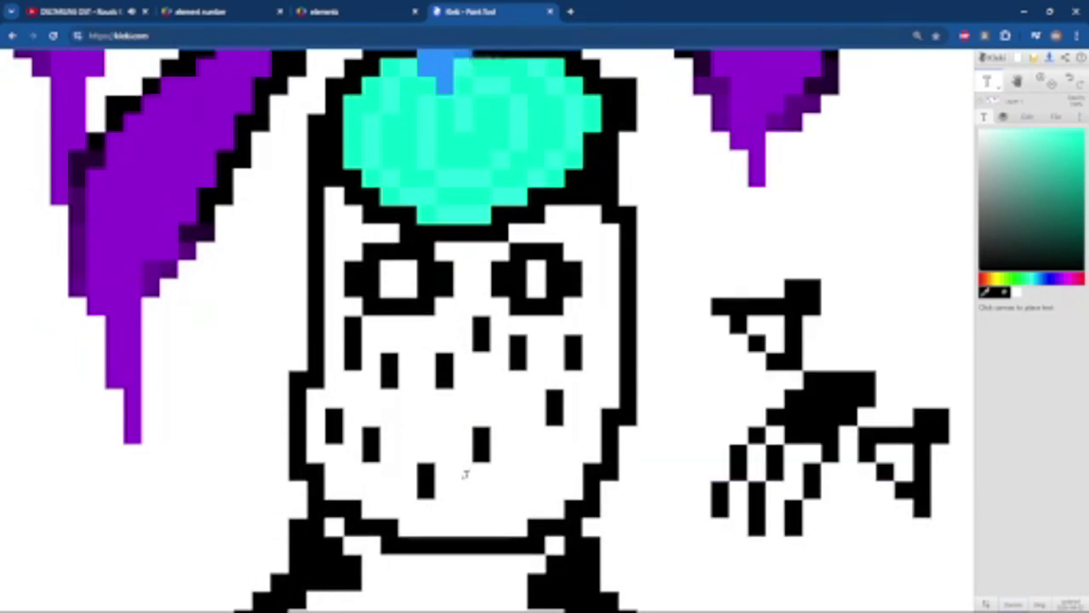
scroll(464, 434, "down", 1)
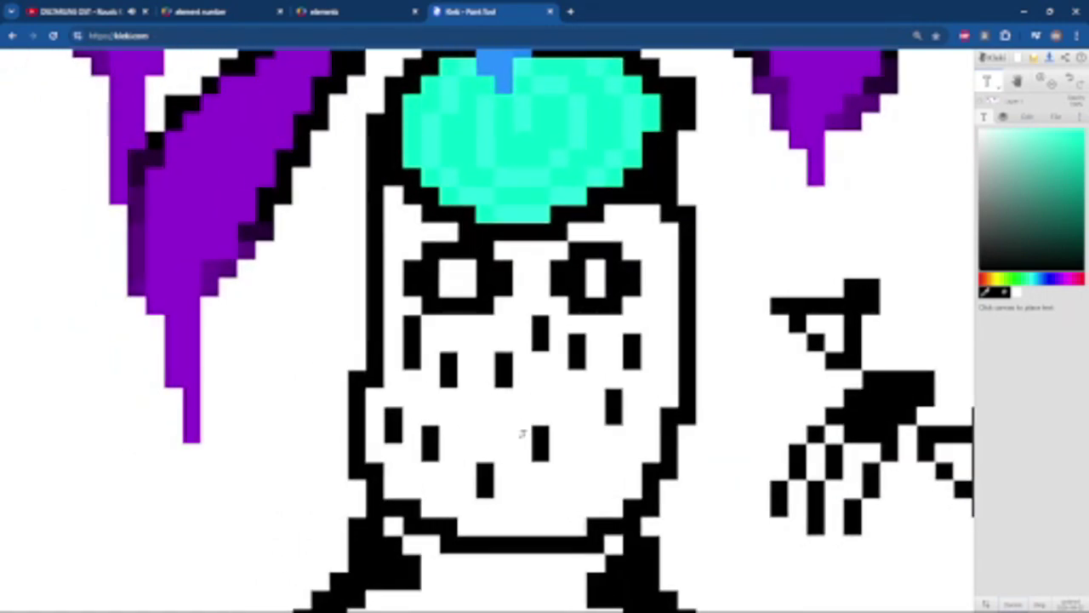
Step: Examine Xordrip's speckled face and the small black clawed shape floating beside its body
scroll(525, 432, "down", 2)
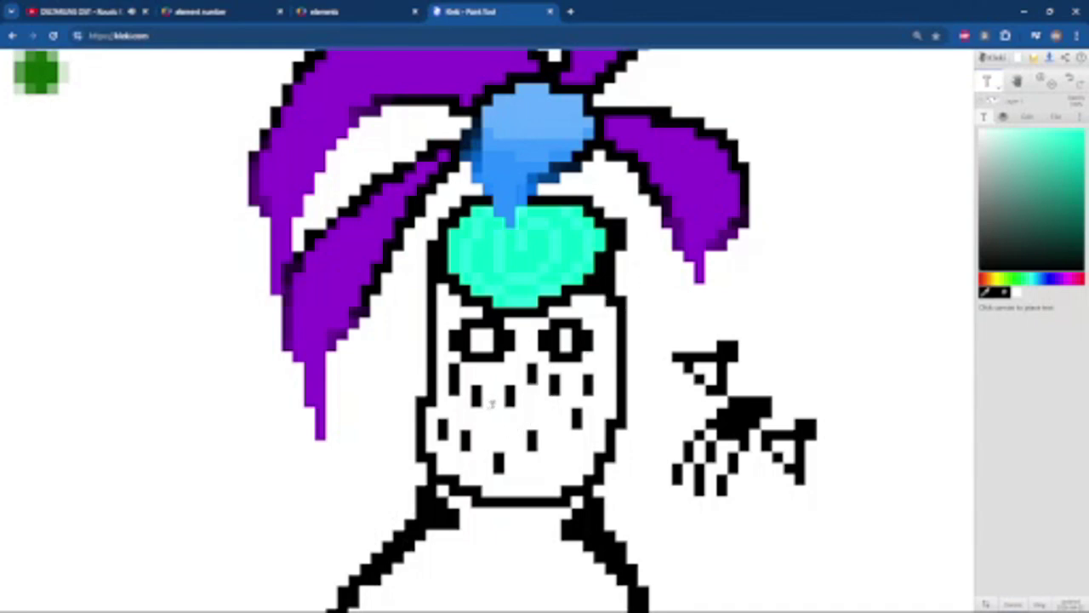
left_click_drag(542, 432, 453, 387)
left_click_drag(572, 372, 552, 371)
scroll(551, 371, "down", 1)
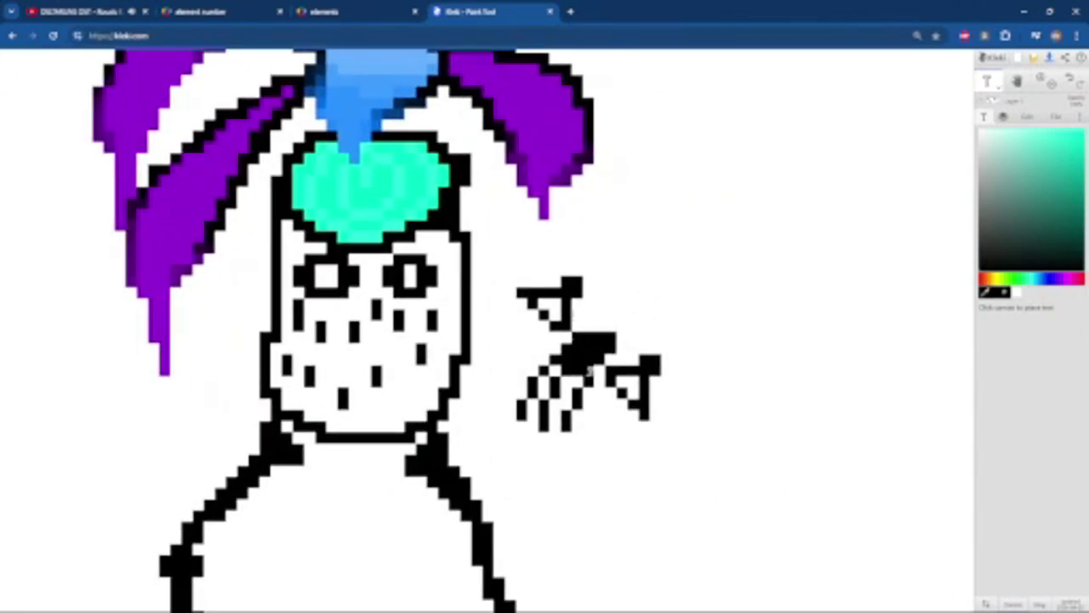
scroll(587, 364, "up", 3)
scroll(587, 357, "down", 3)
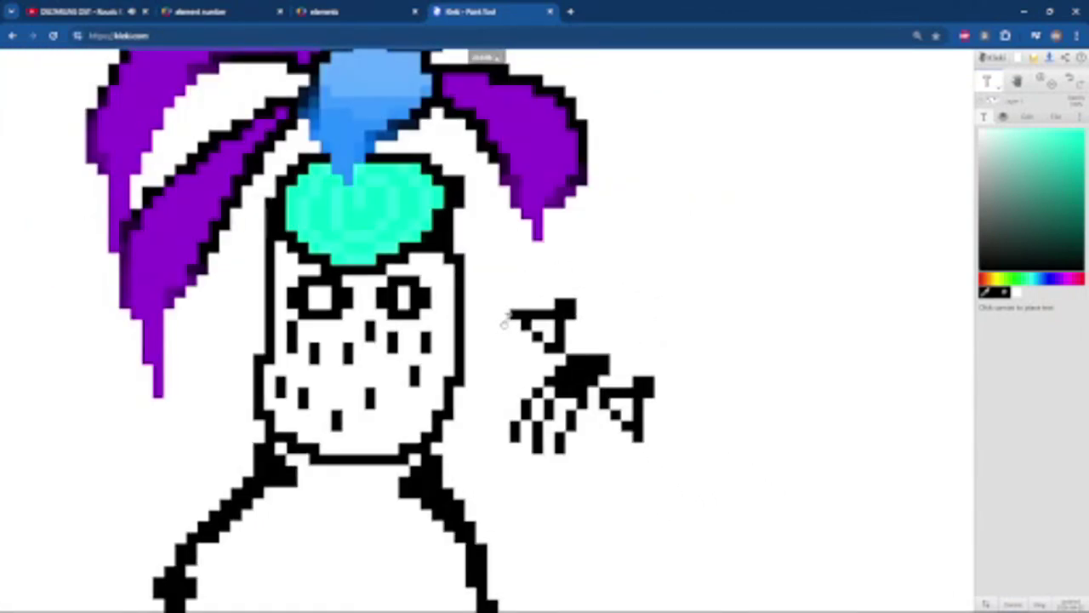
left_click_drag(510, 318, 609, 407)
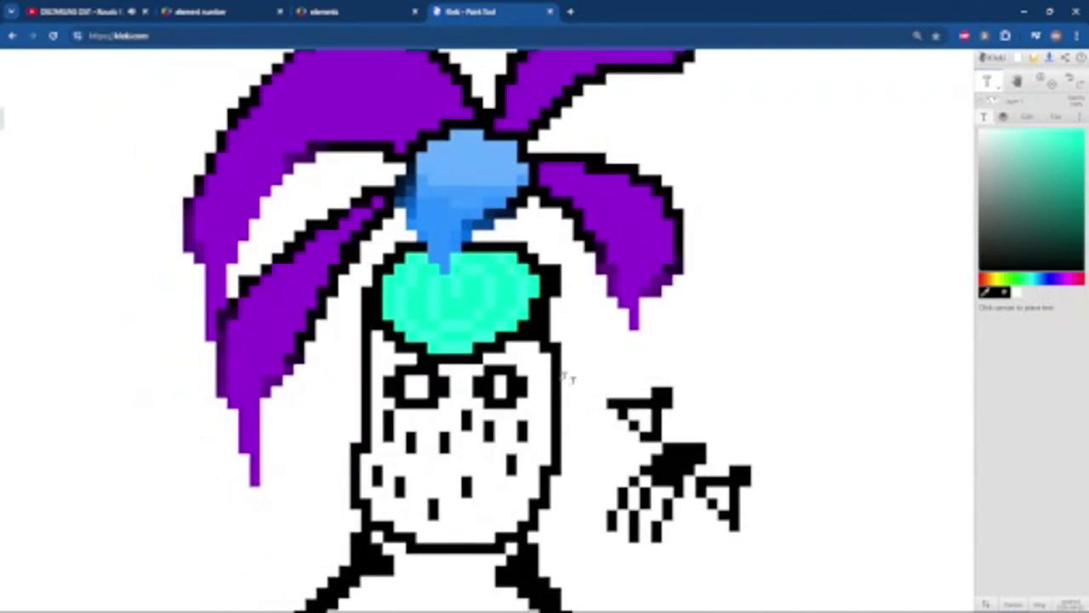
Step: Look closely at the sparkling tip of Xordrip's upper petal and the lettering of its name
scroll(539, 364, "down", 3)
scroll(551, 323, "up", 4)
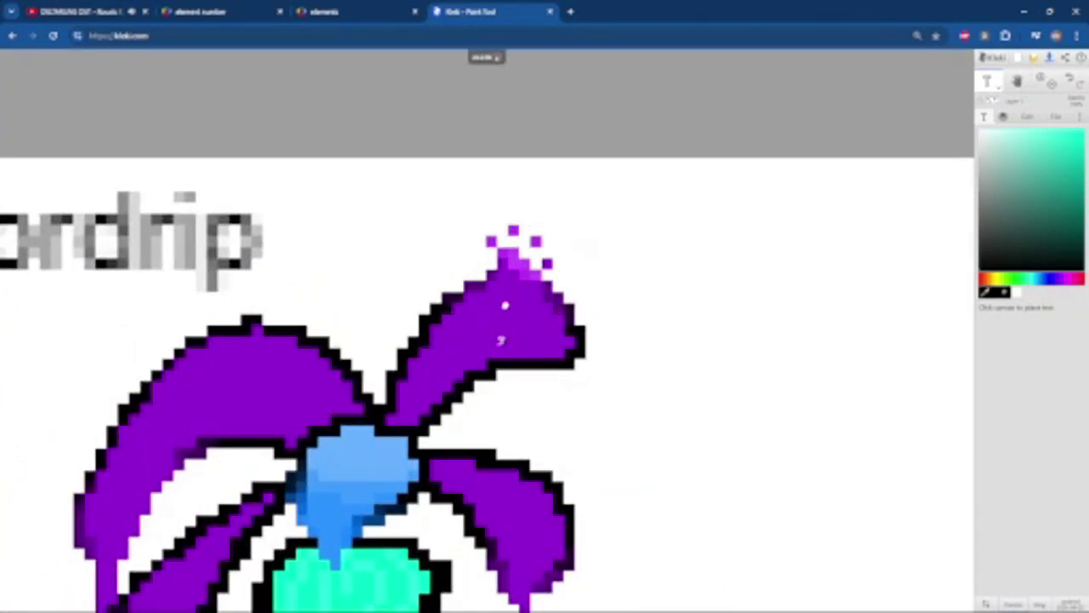
left_click_drag(494, 365, 496, 407)
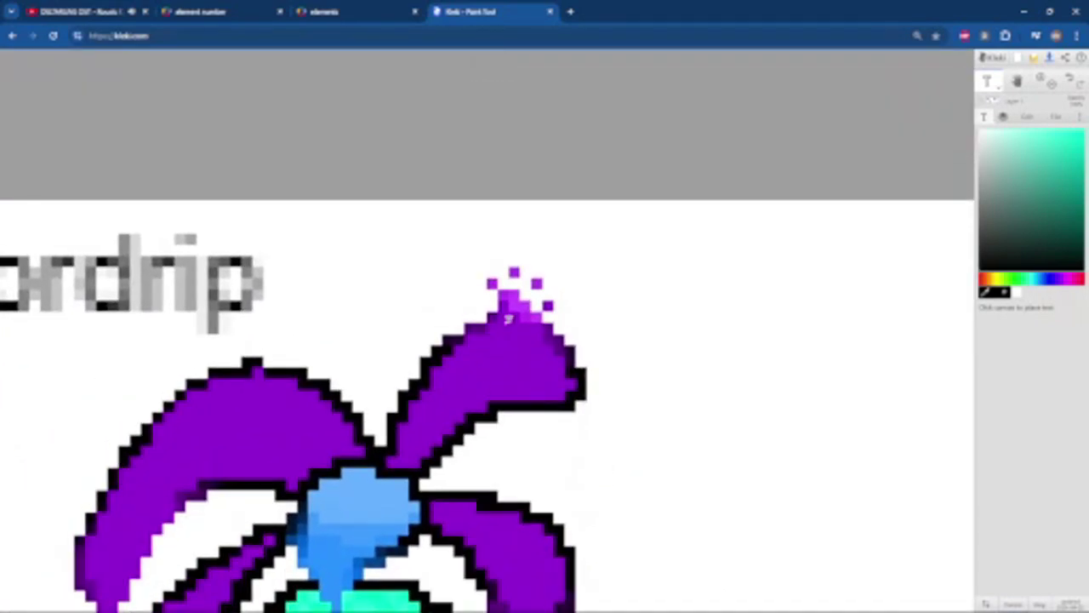
scroll(511, 317, "up", 4)
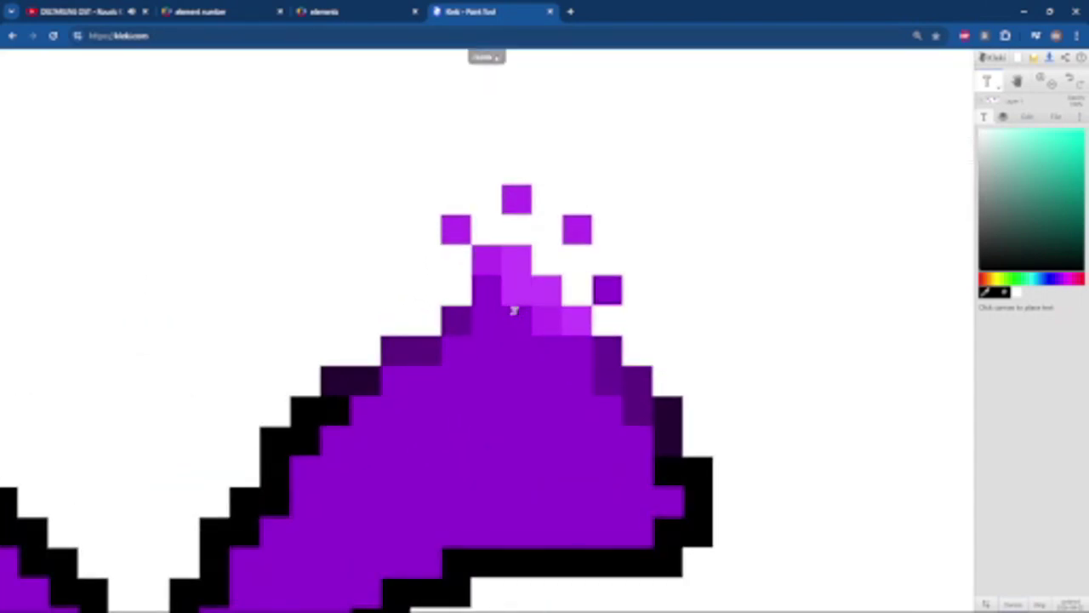
scroll(511, 321, "down", 4)
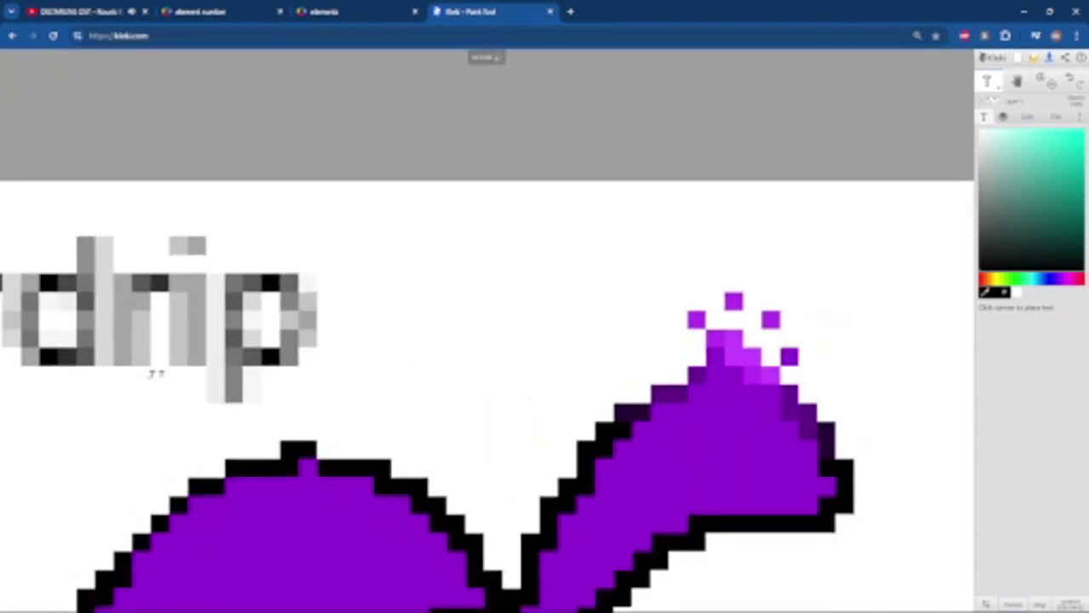
scroll(127, 379, "down", 3)
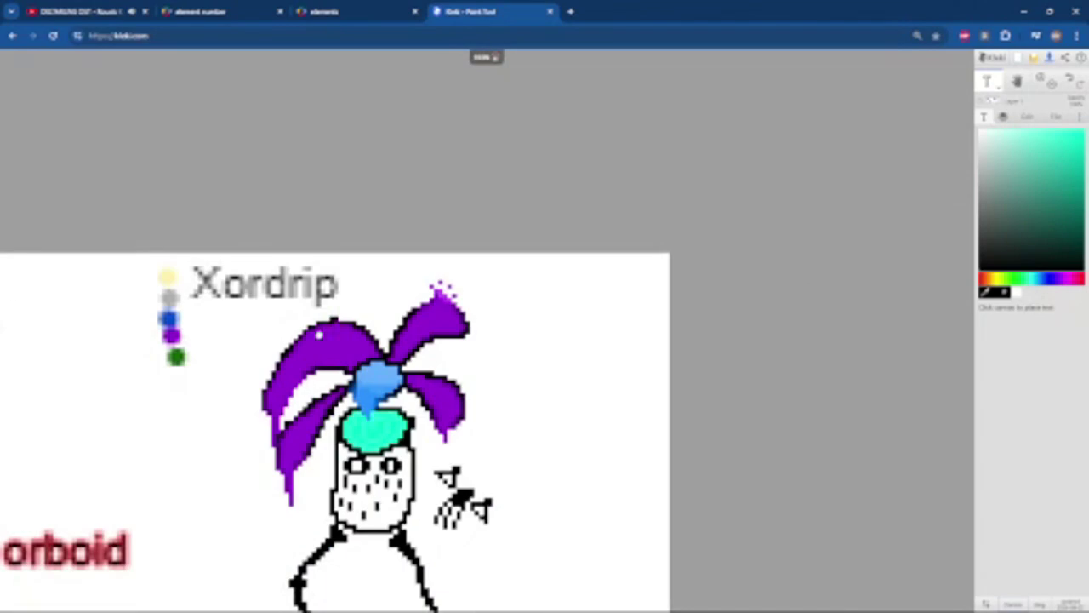
Step: Review the complete Xordrip figure beside its name, element colour dots and the neighbouring monsters
left_click_drag(294, 365, 351, 343)
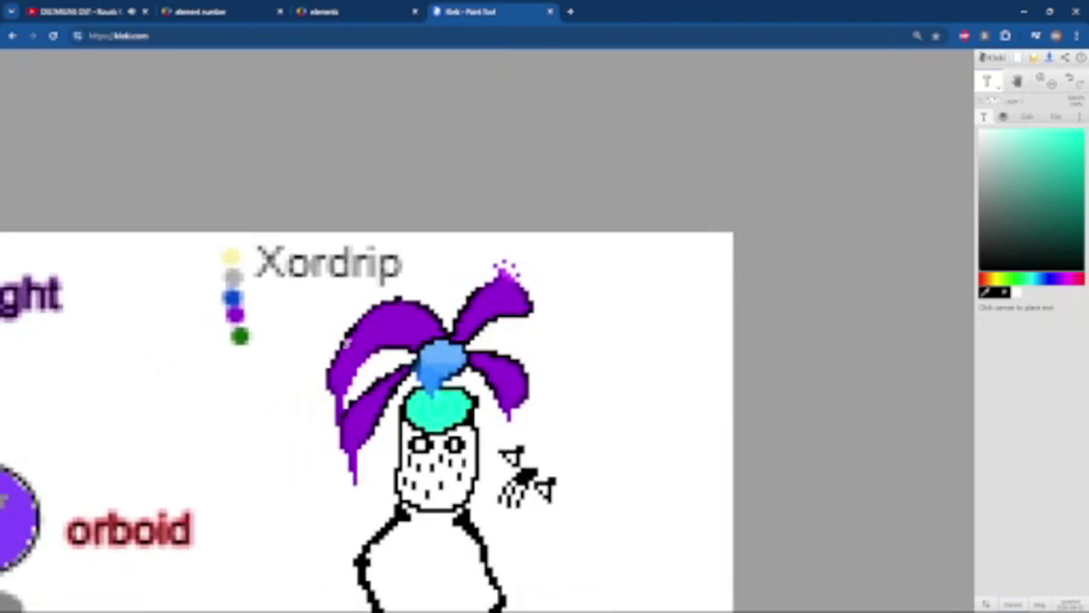
left_click_drag(379, 388, 417, 305)
scroll(472, 411, "up", 2)
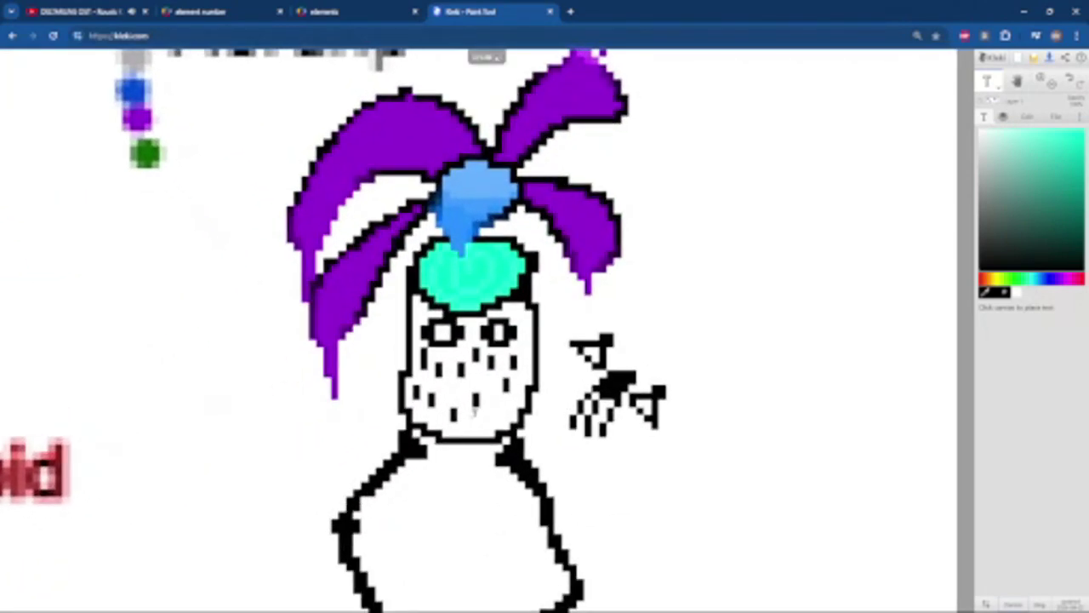
scroll(474, 411, "down", 1)
scroll(468, 358, "down", 1)
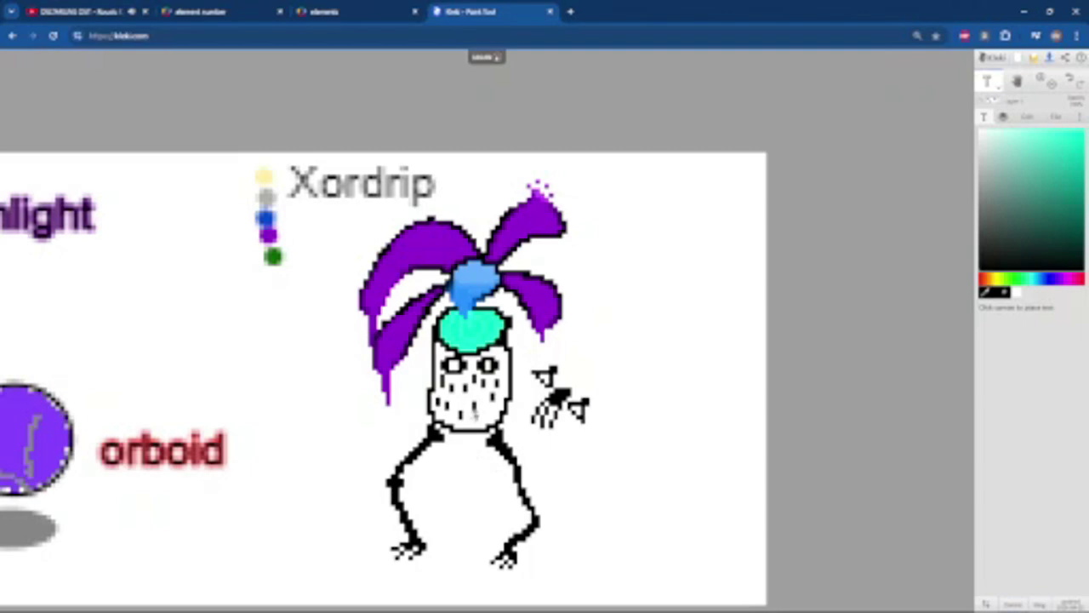
mouse_move(492, 602)
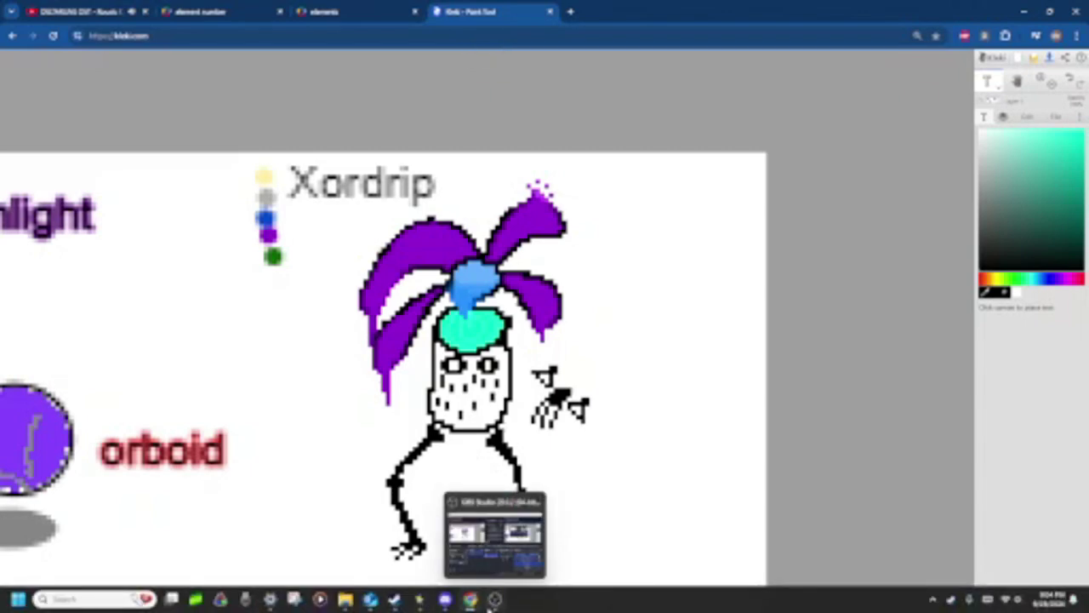
left_click_drag(382, 396, 475, 390)
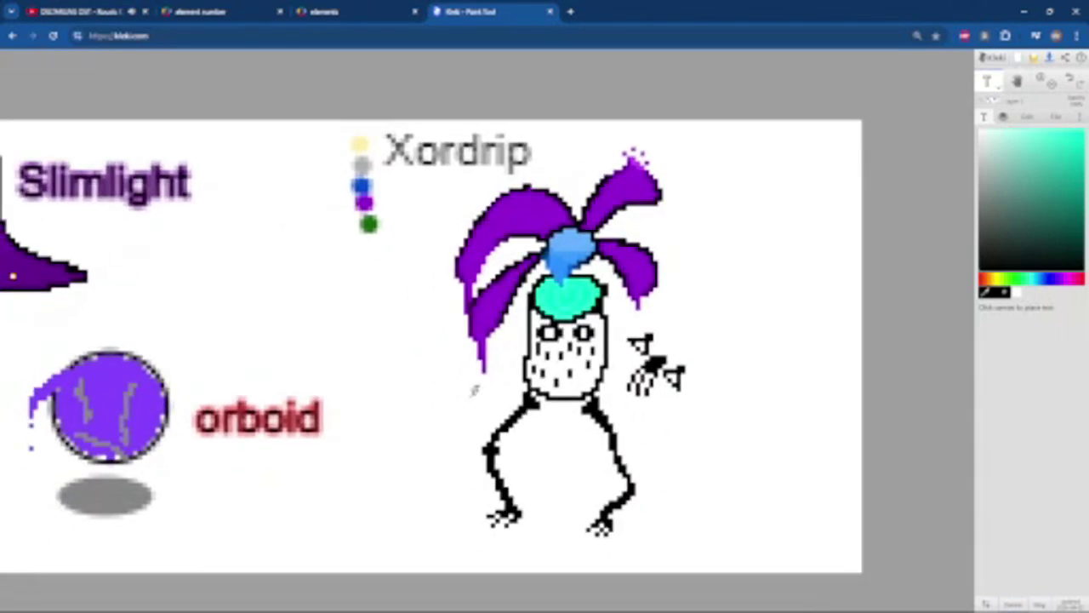
Step: Extend the canvas beyond its right edge to make room for another monster beside Xordrip
left_click(1024, 118)
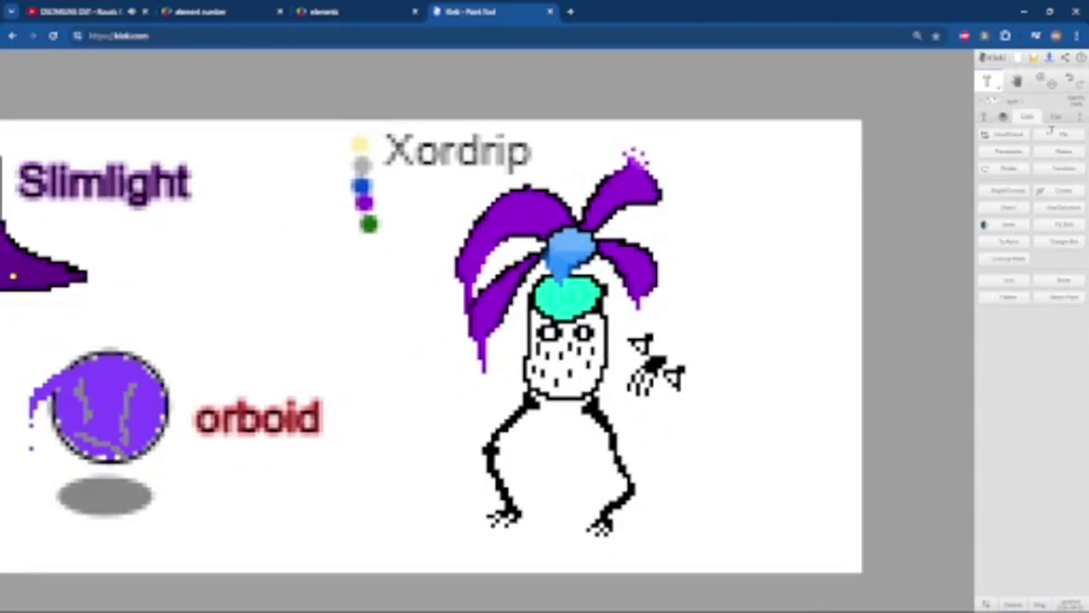
left_click(1007, 135)
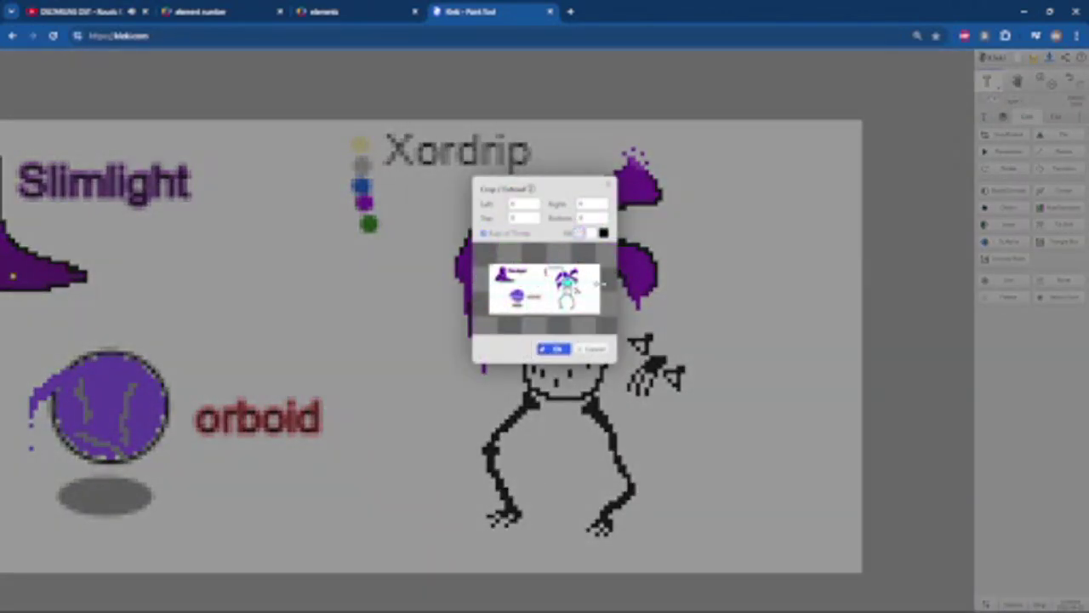
left_click_drag(607, 285, 461, 298)
left_click(556, 348)
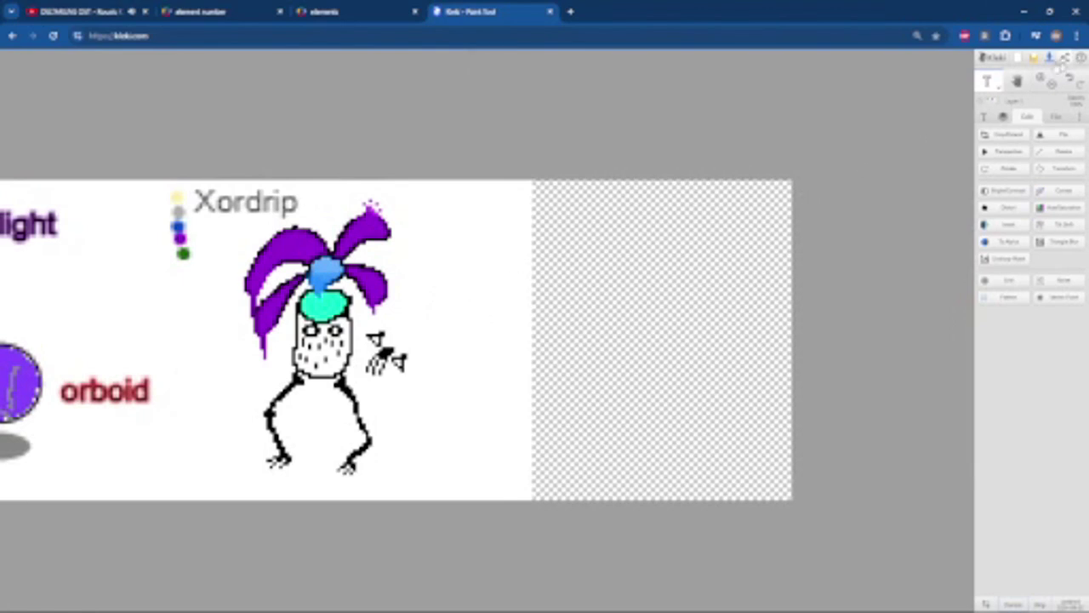
Step: Fill the new transparent canvas area beside Xordrip with white using the Fill tool
left_click(991, 85)
left_click(989, 106)
left_click(994, 86)
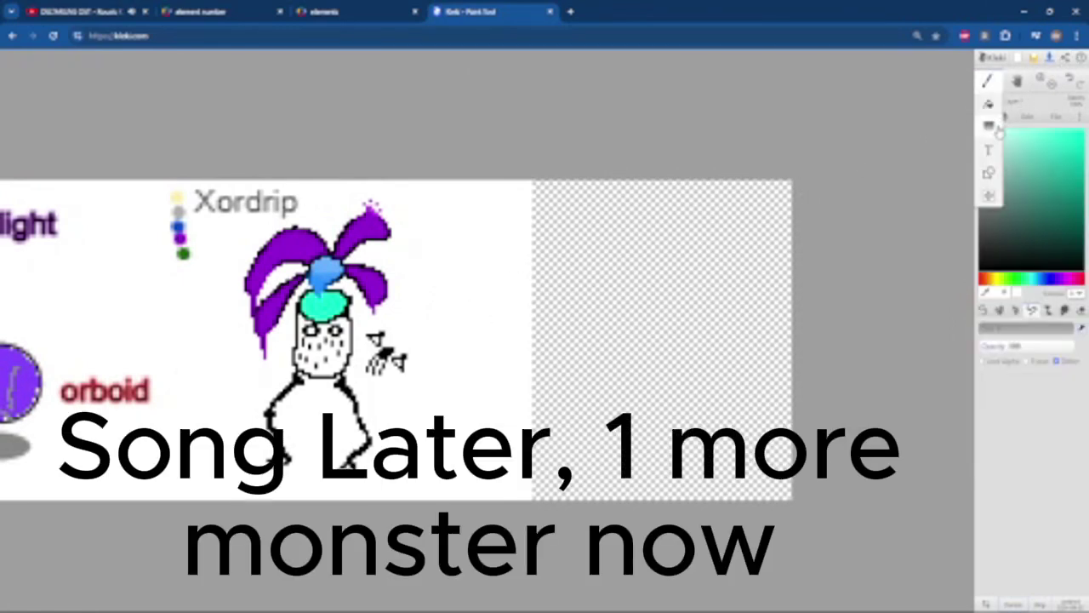
left_click(989, 103)
left_click(548, 322)
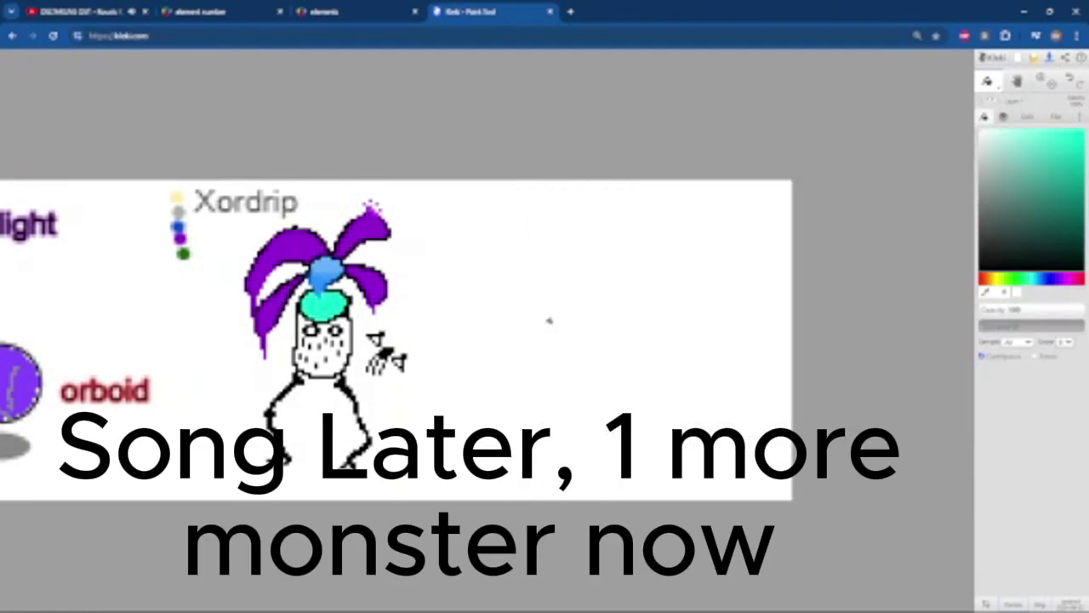
Step: Spin the element number wheel, dismiss the first draw and spin again to choose the next monster's element count
left_click(249, 5)
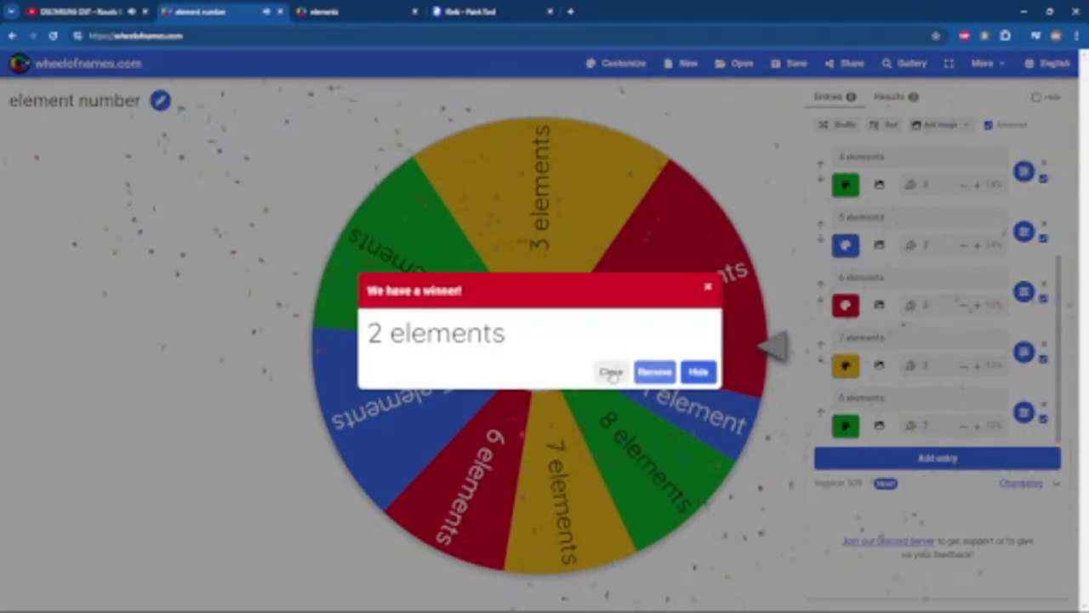
left_click(602, 366)
scroll(962, 254, "up", 3)
left_click(705, 316)
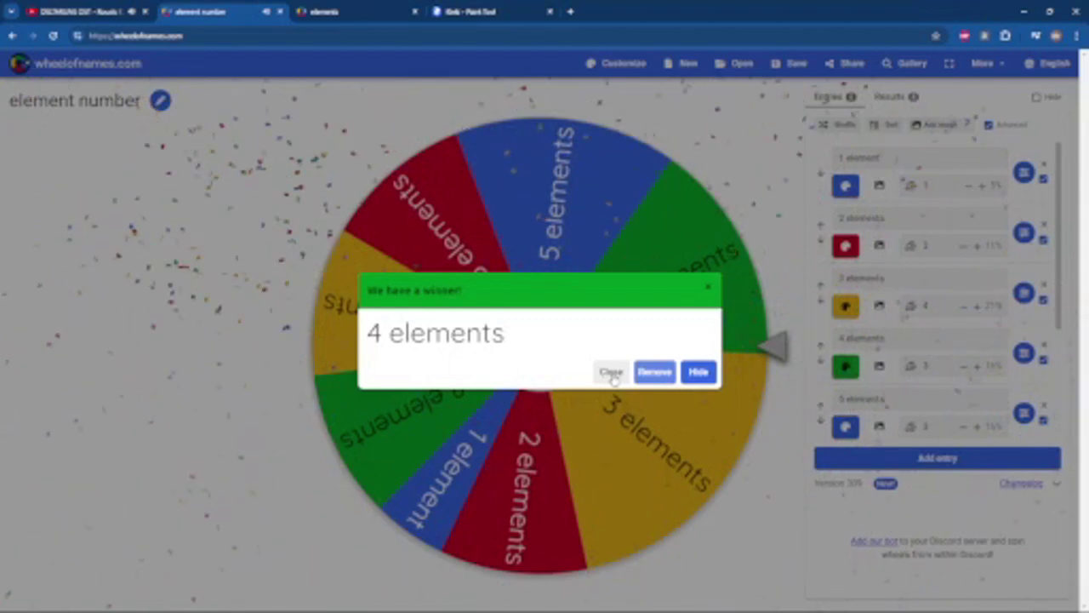
left_click(612, 374)
Step: Spin the elements wheel for the new monster, remove the drawn Plasma entry and spin for another element
left_click(321, 7)
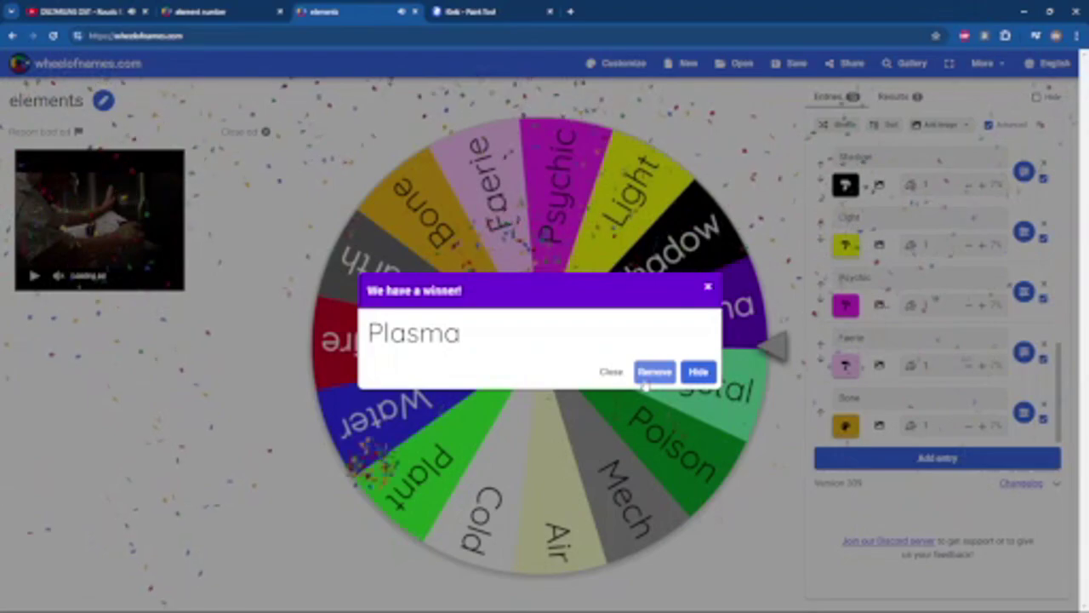
left_click(649, 374)
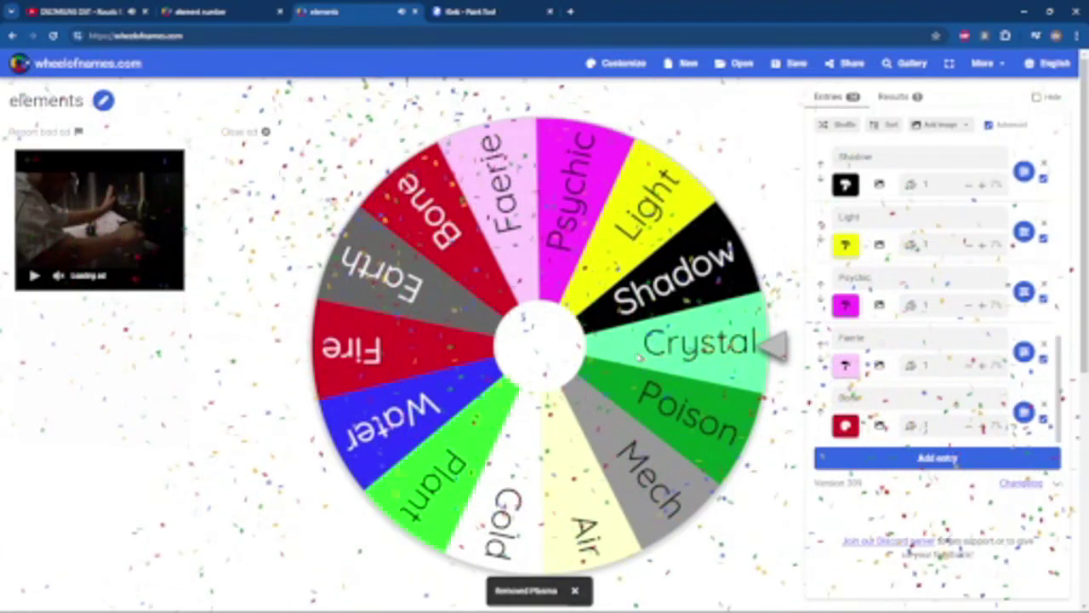
left_click(638, 358)
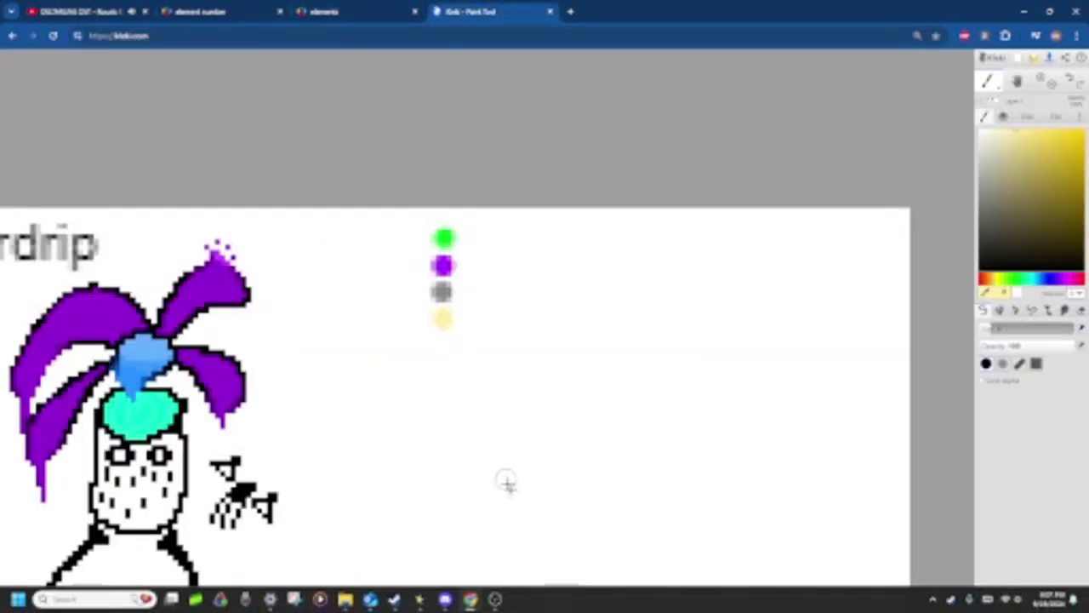
Step: Look over Xordrip and the blank canvas area with the new monster's four element colour dots
left_click_drag(472, 308, 650, 240)
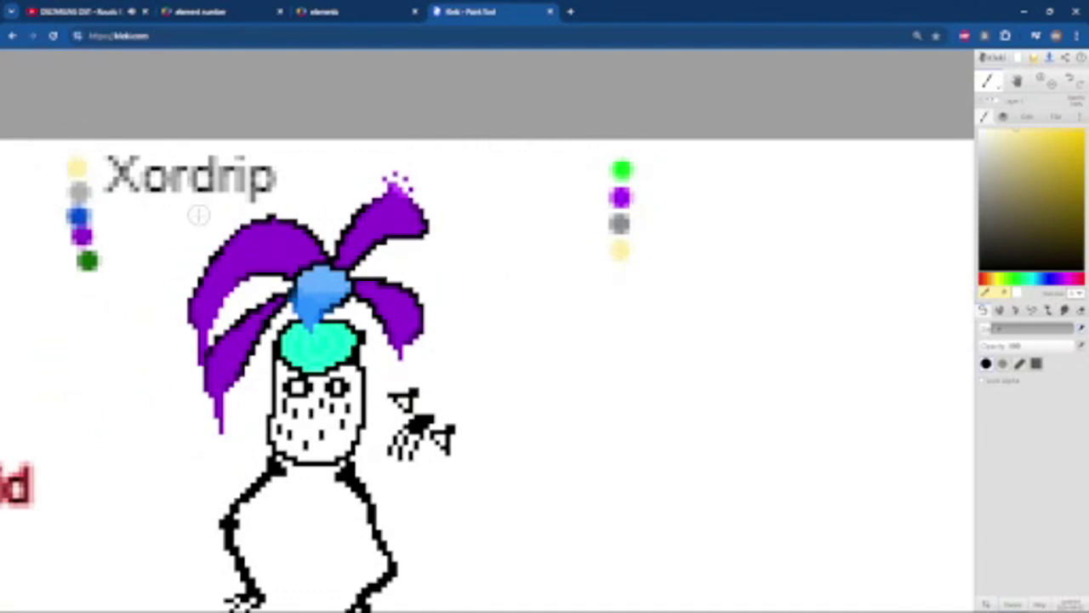
left_click_drag(218, 387, 307, 392)
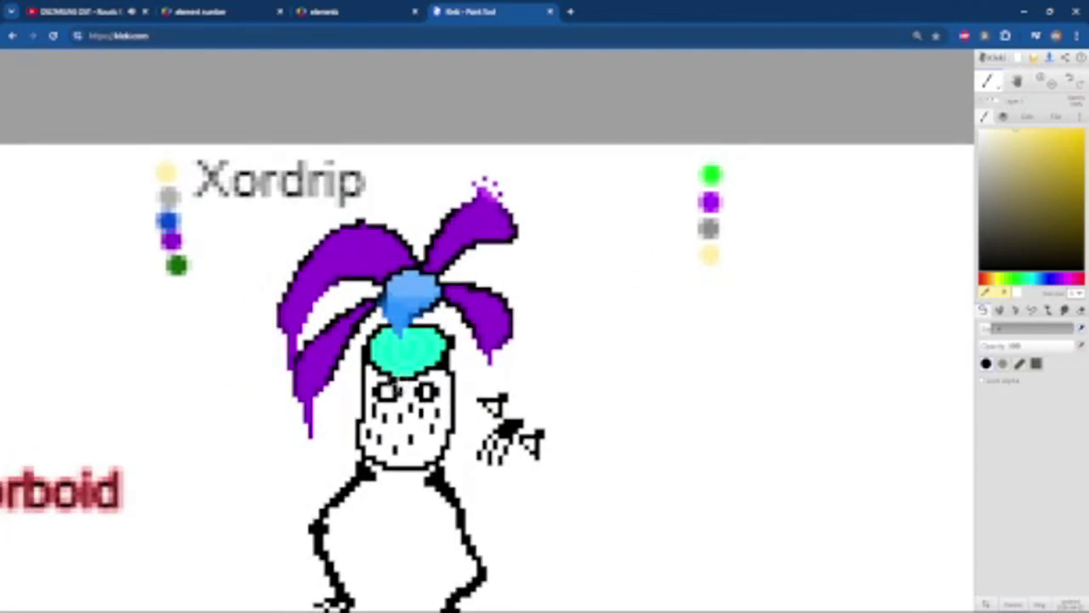
left_click_drag(394, 385, 41, 371)
left_click_drag(410, 404, 434, 437)
mouse_move(341, 609)
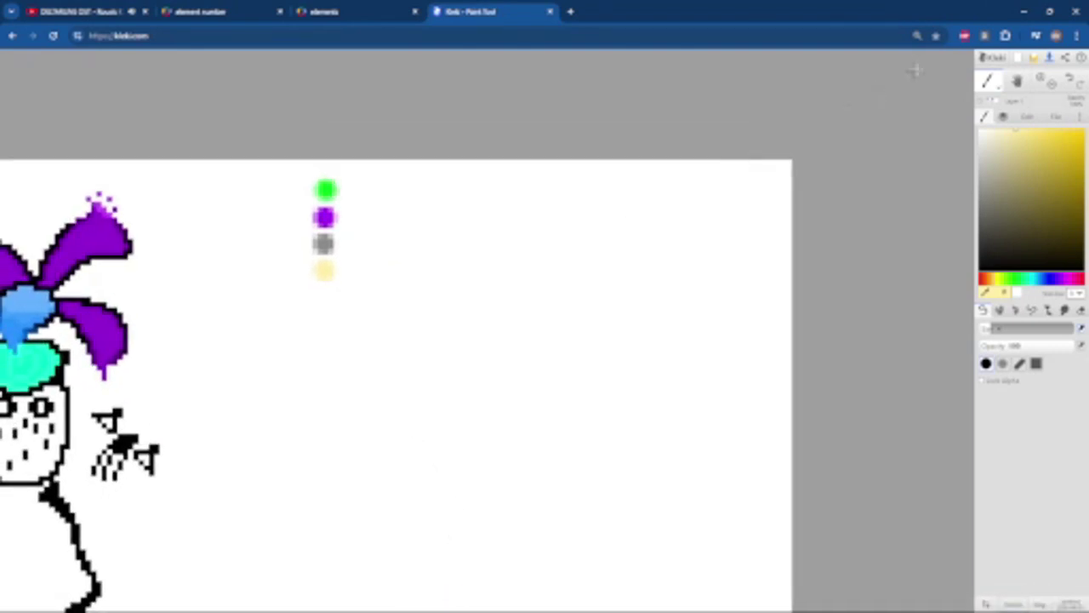
left_click(997, 89)
left_click(992, 89)
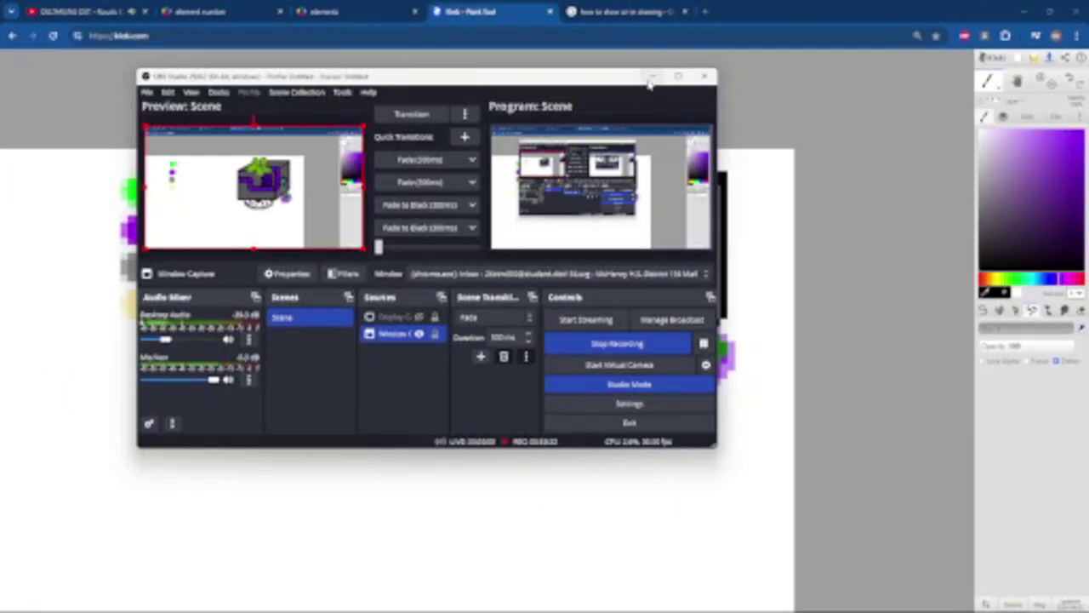
Step: Minimise the OBS Studio window and examine the box monster's purple channel, black front window and hanging vine
left_click(651, 76)
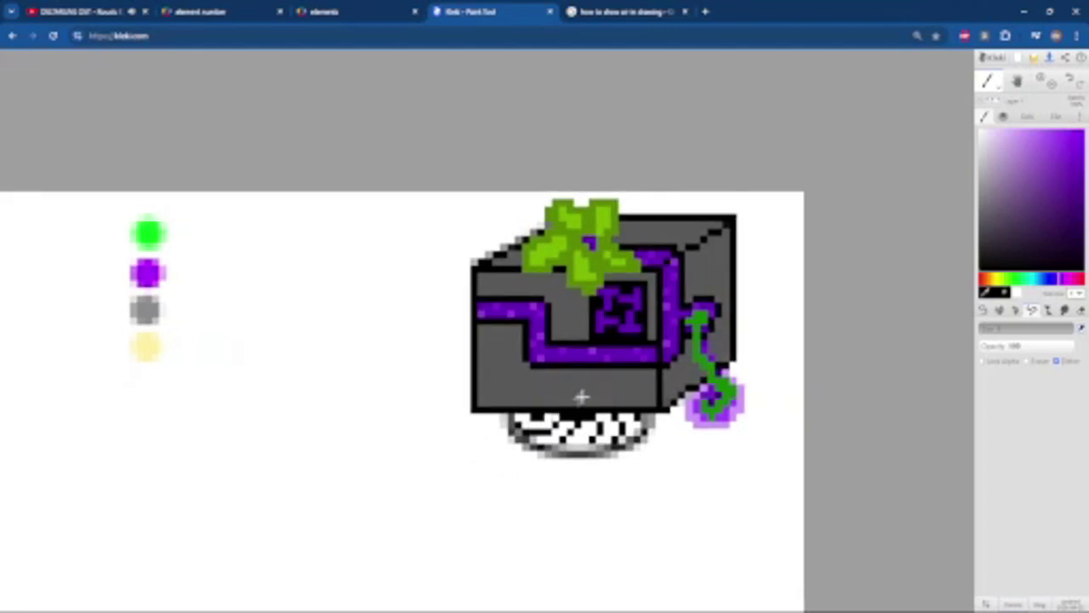
scroll(625, 316, "up", 10)
scroll(615, 327, "down", 4)
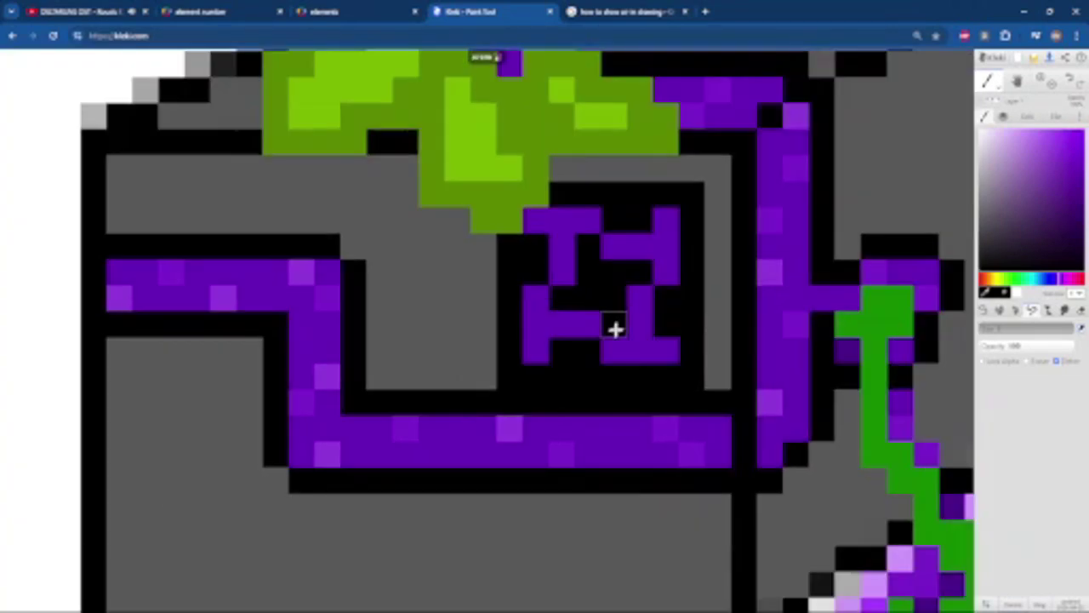
scroll(615, 328, "down", 5)
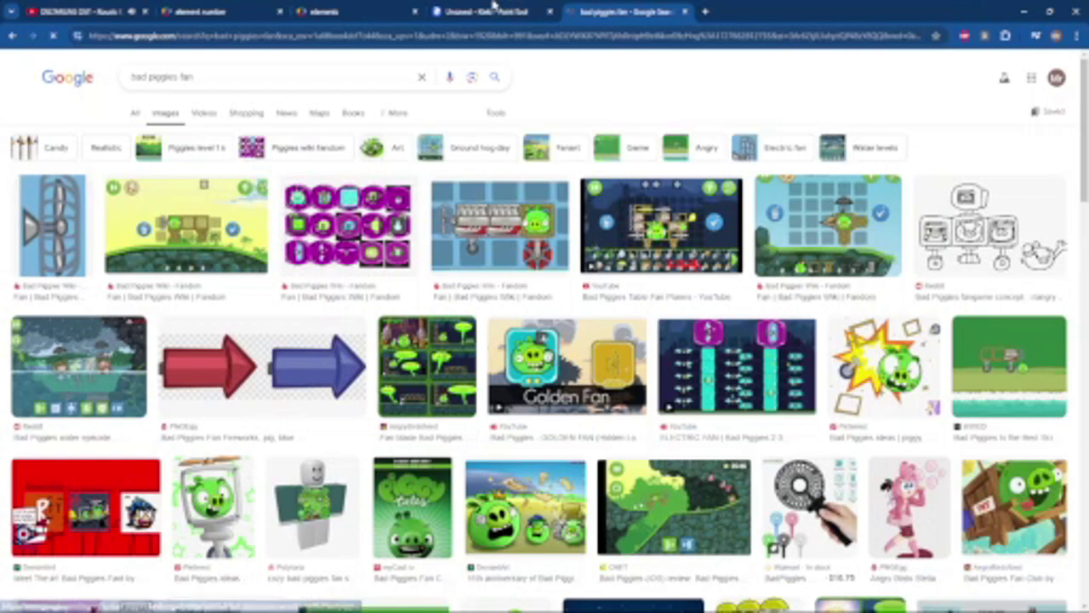
Step: Switch to Kleki and replace the symbol in the box's black front window with a rounded purple blob with lighter speckles and trailing pixels
left_click(494, 9)
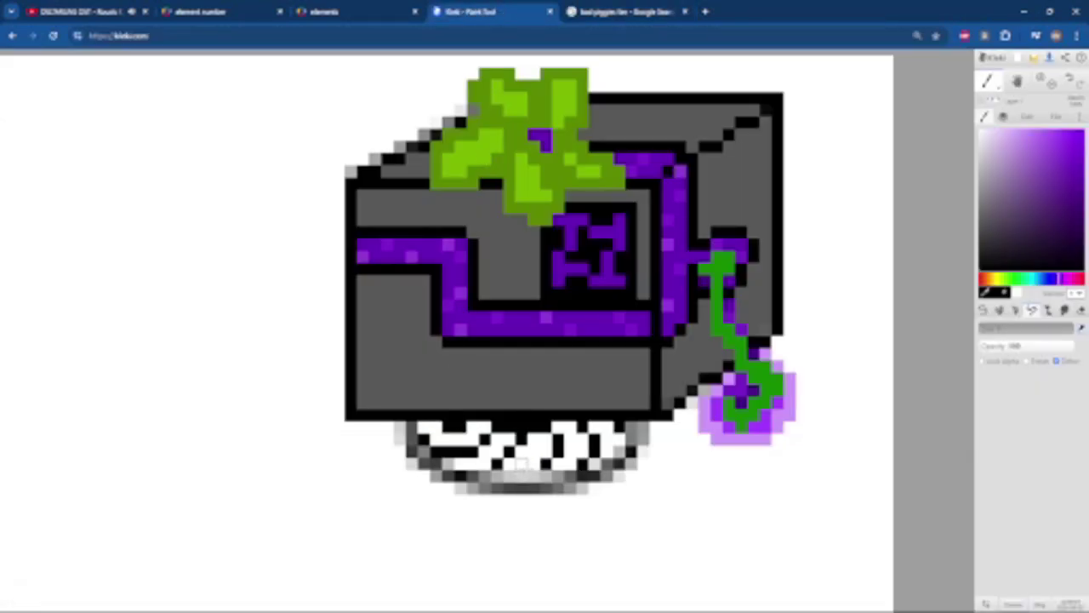
scroll(575, 245, "up", 2)
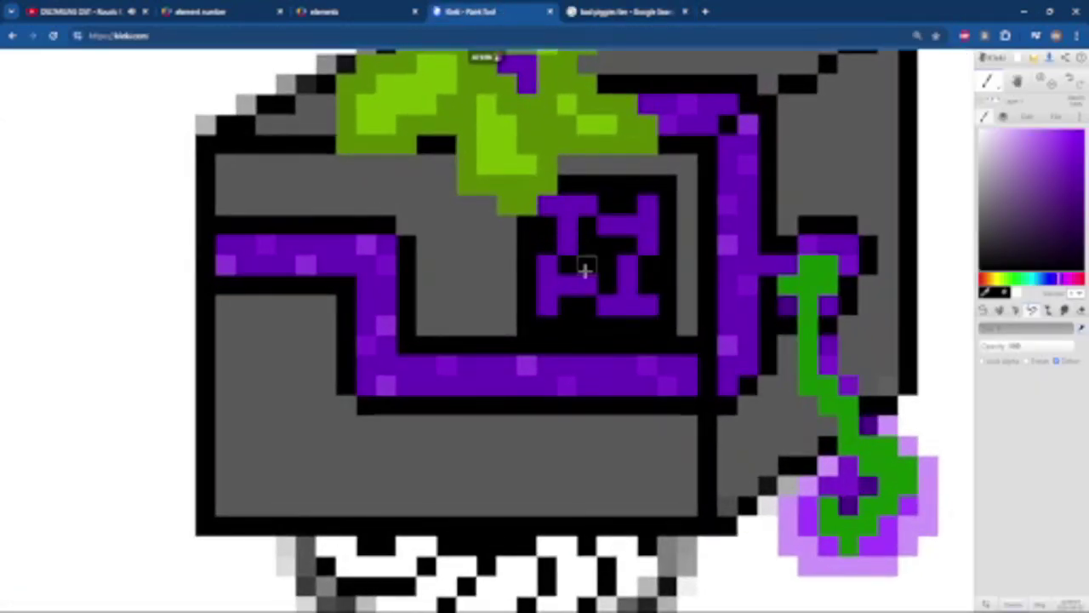
scroll(586, 271, "up", 2)
mouse_move(568, 111)
left_mouse_down()
mouse_move(455, 207)
mouse_move(546, 234)
mouse_move(443, 224)
left_mouse_up()
left_click(454, 197, "alt")
left_click(573, 228, "alt")
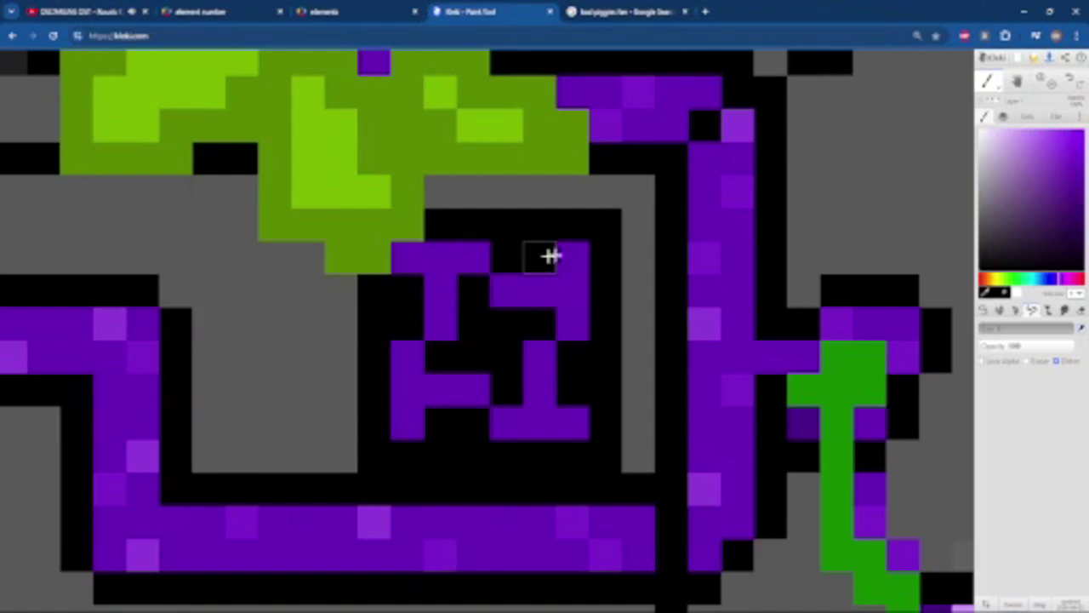
left_click(987, 81)
left_click(990, 147)
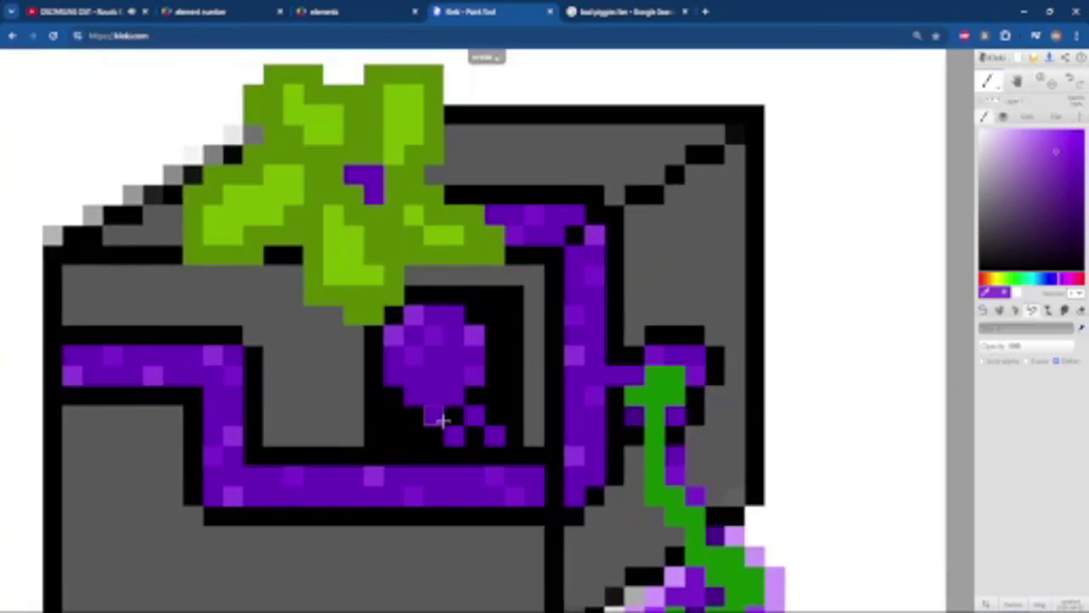
Step: Try widening the purple blob in the front window with extra pixels along its right edge, and undo them
scroll(441, 419, "up", 2)
scroll(442, 419, "up", 1)
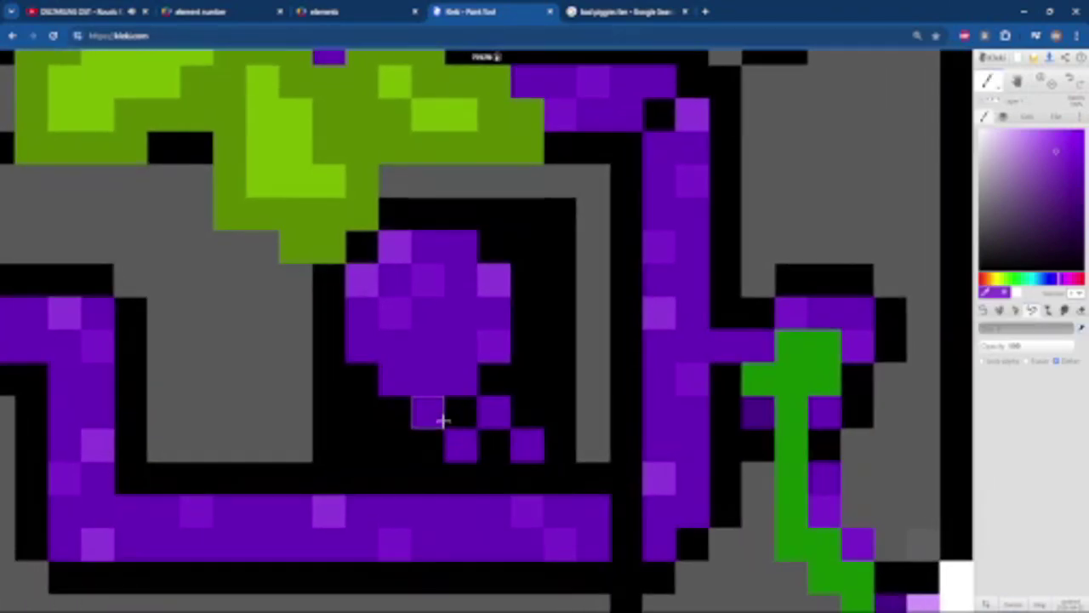
right_click(473, 244)
left_click(493, 246)
mouse_move(492, 246)
left_mouse_down()
mouse_move(524, 292)
mouse_move(530, 340)
left_mouse_up()
key("ctrl+z")
key("ctrl+z")
key("ctrl+z")
key("ctrl+z")
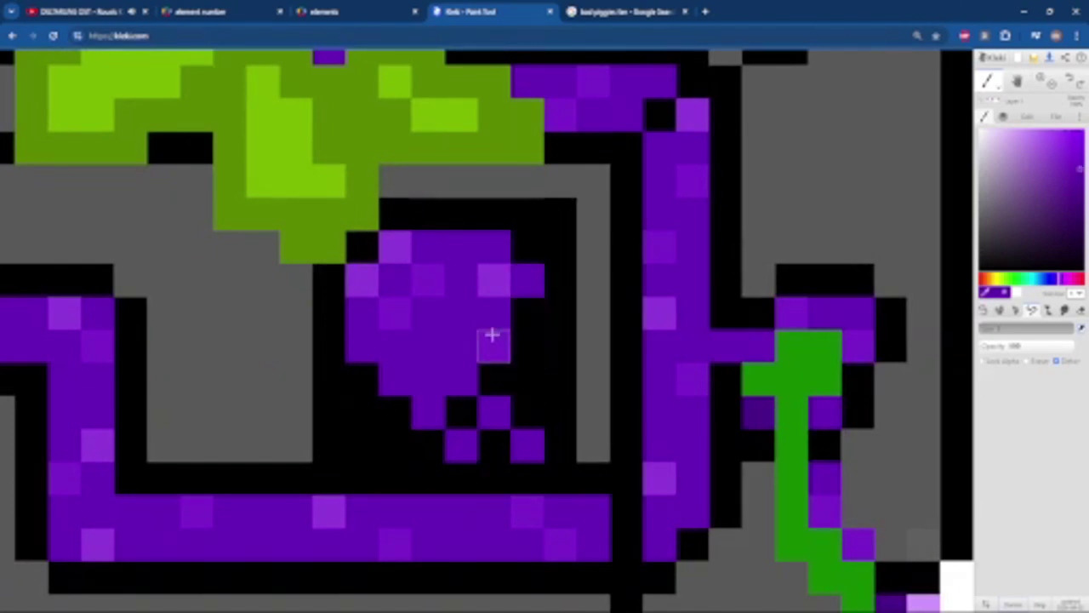
Step: Switch to the Google tab and search images for "ice age venus fly trap" as a plant reference
scroll(532, 394, "down", 5)
scroll(628, 315, "up", 4)
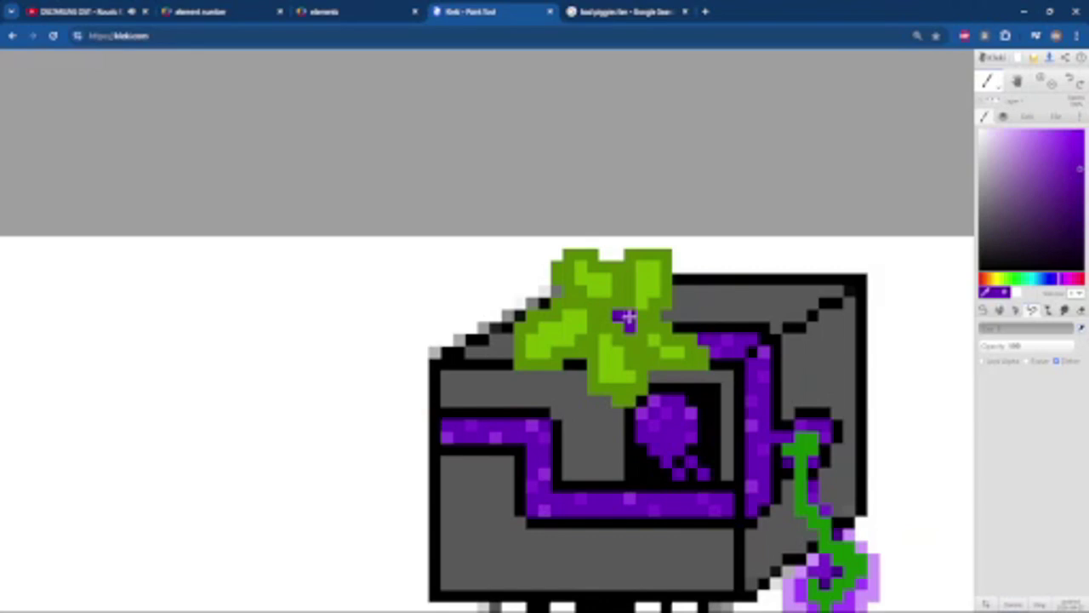
left_click(629, 11)
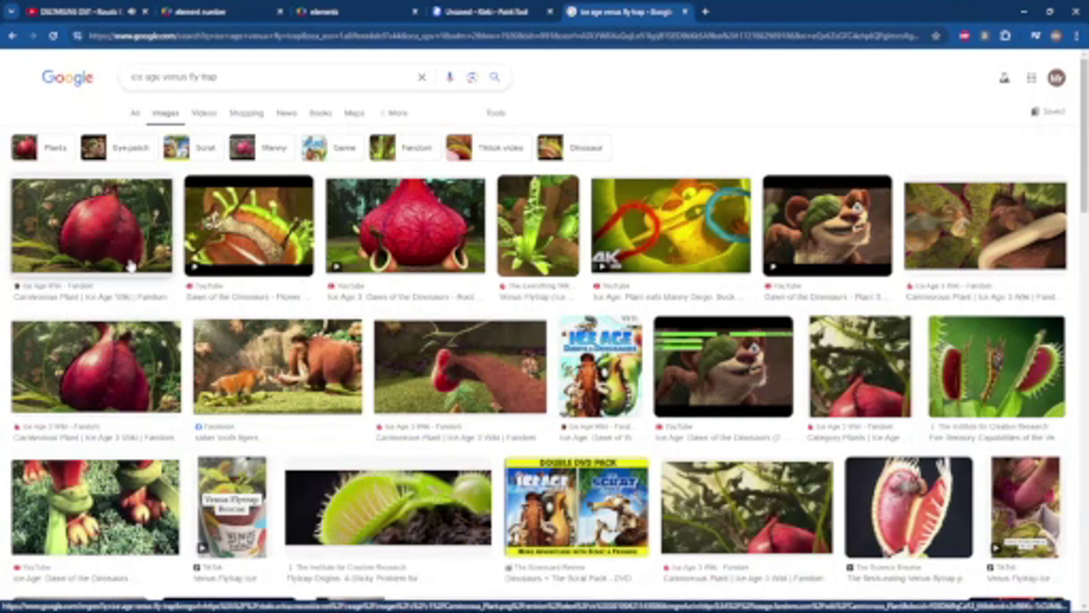
Step: Return to Kleki and store the current drawing in browser storage, replacing the earlier stored copy
left_click(518, 10)
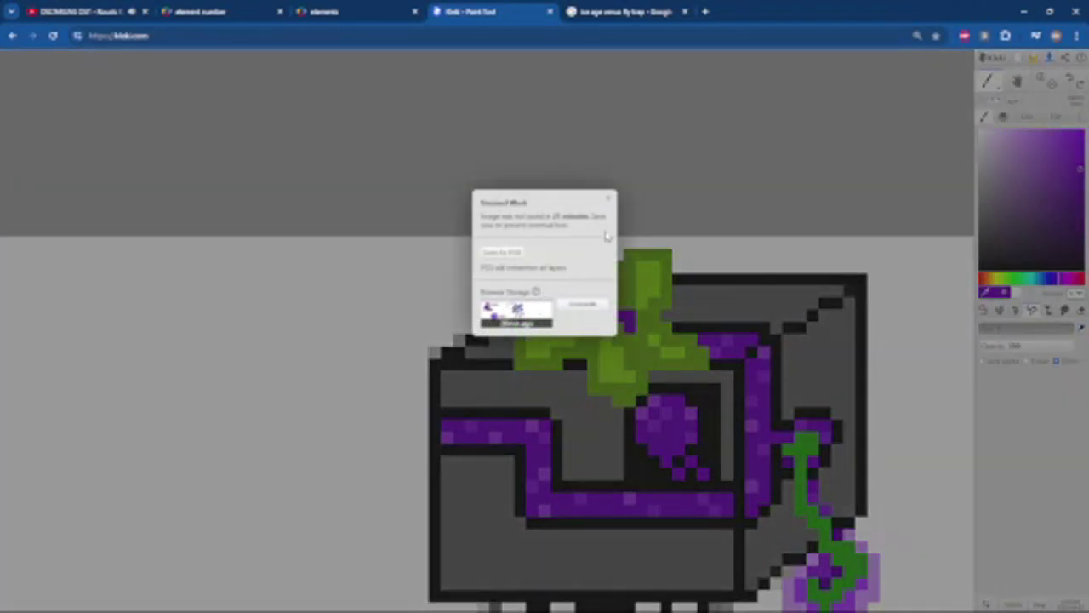
left_click(590, 306)
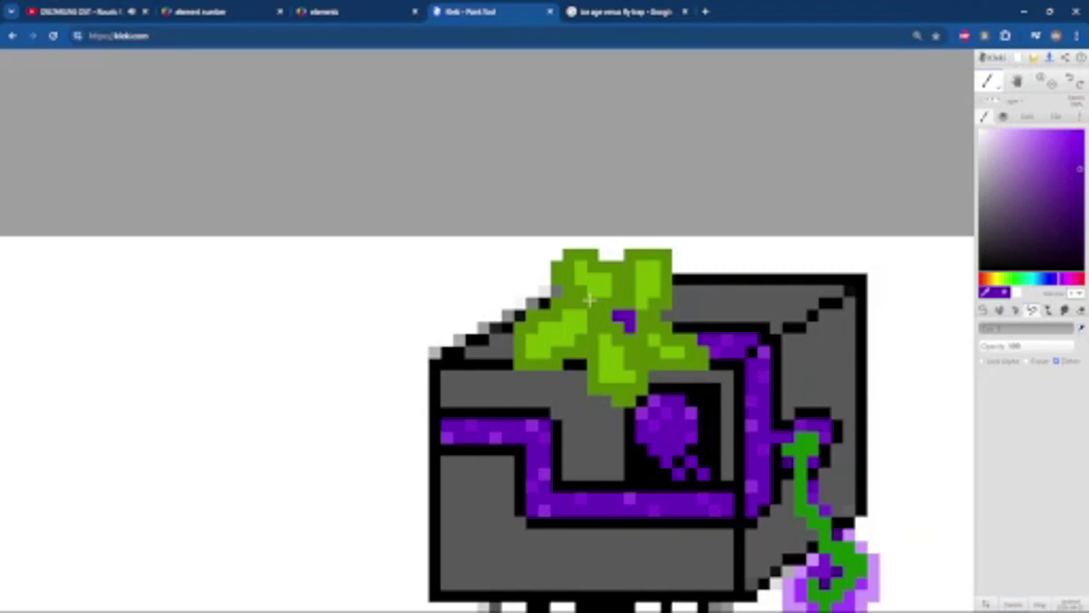
scroll(593, 255, "down", 3)
scroll(722, 375, "up", 3)
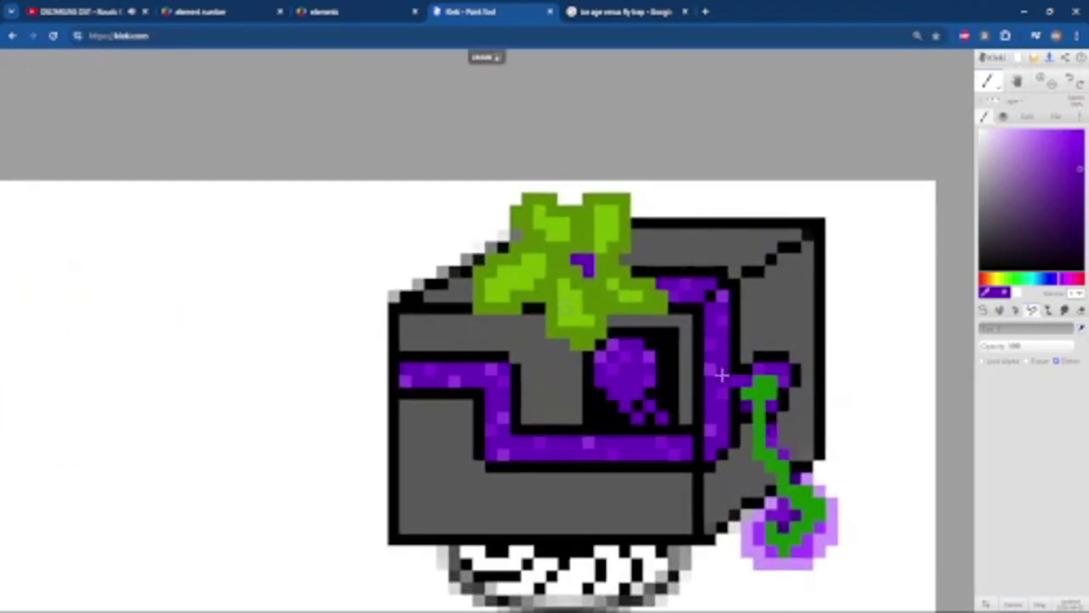
Step: Paint white over the light purple glow around the curled tip of the hanging green vine
left_click_drag(722, 374, 592, 313)
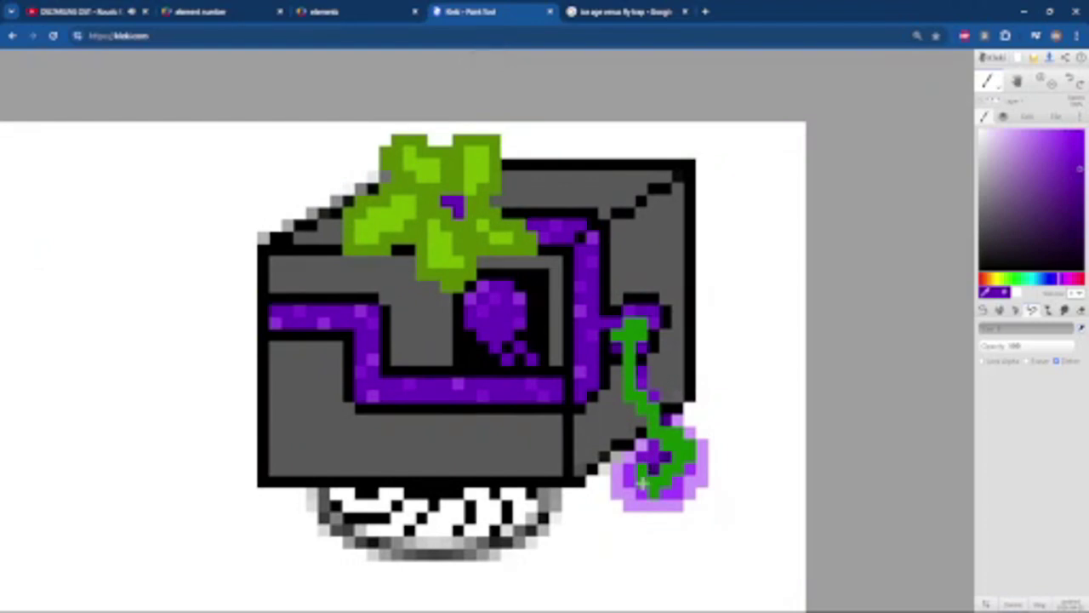
scroll(643, 482, "up", 3)
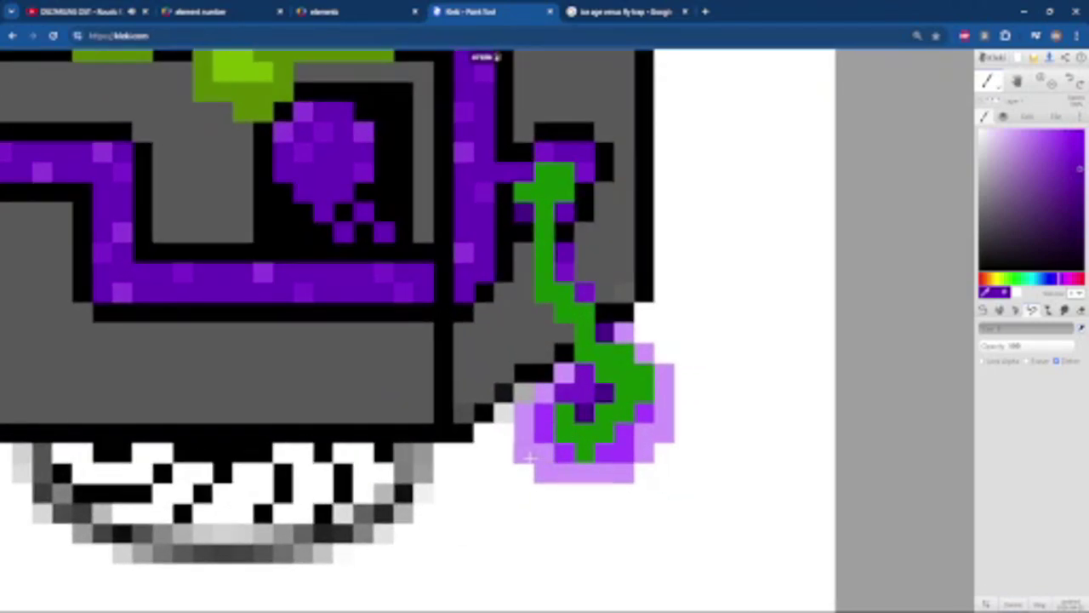
scroll(529, 458, "up", 5)
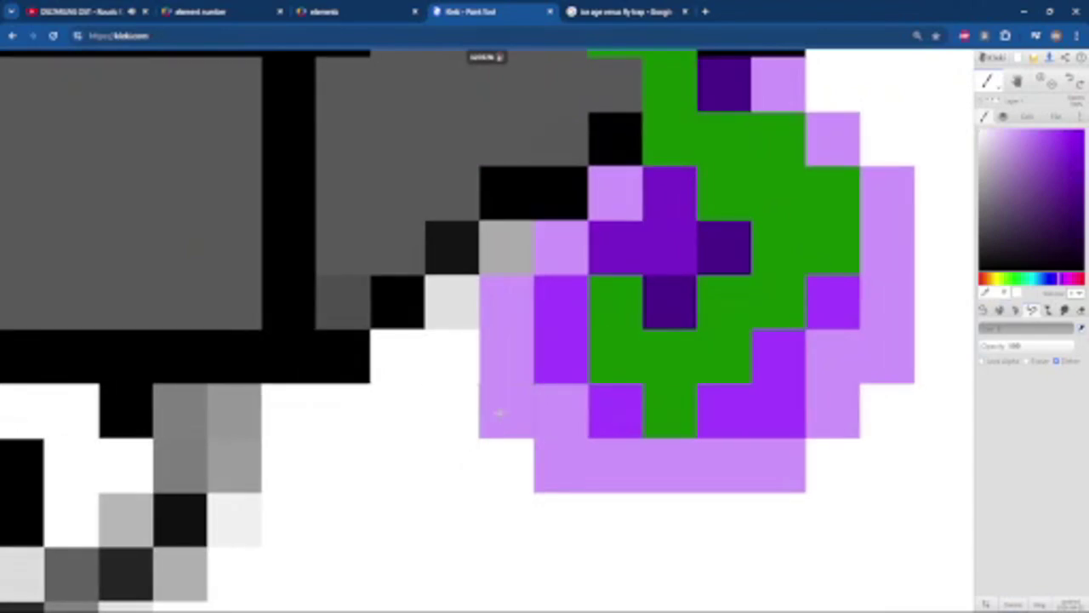
key("ctrl+z")
key("ctrl+z")
key("ctrl+z")
key("ctrl+z")
key("ctrl+z")
key("ctrl+z")
key("ctrl+z")
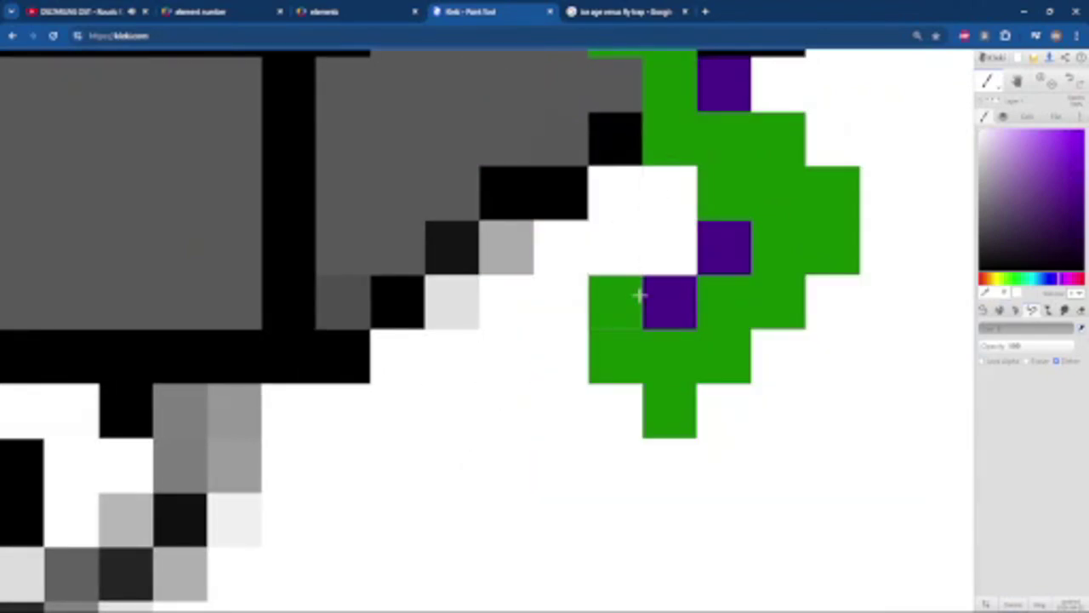
Step: Trim the outer edge of the vine's curled tip with white so the green curl is thinner
scroll(638, 295, "down", 5)
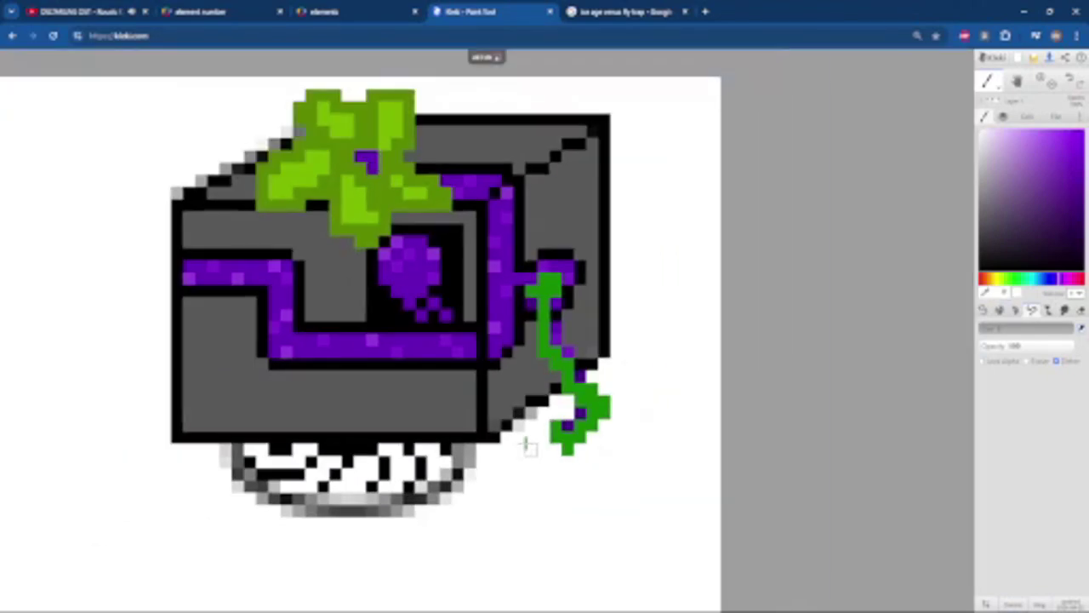
scroll(603, 405, "up", 3)
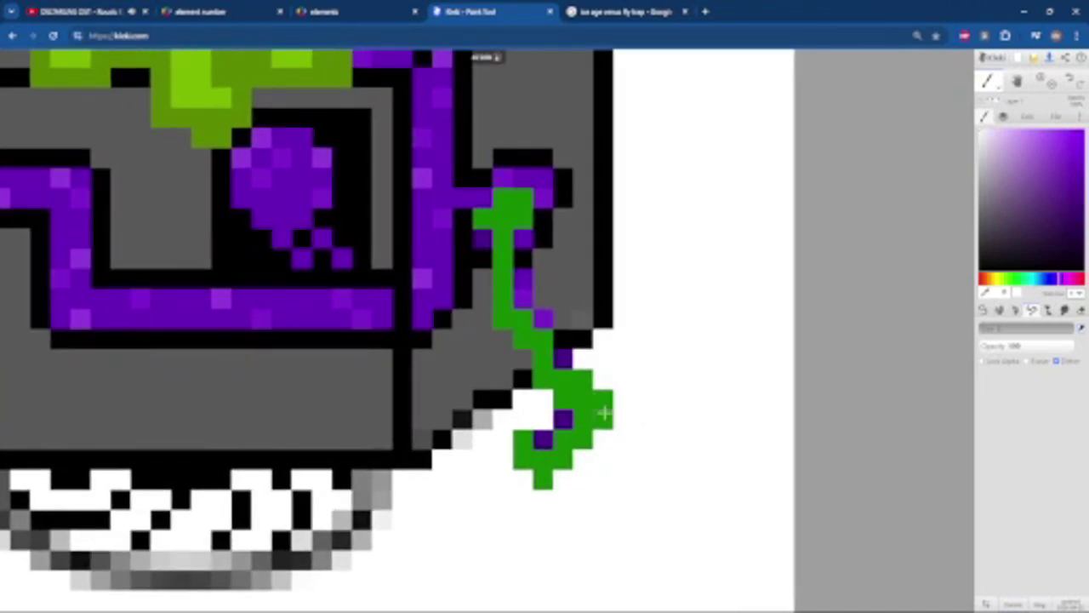
scroll(615, 439, "down", 4)
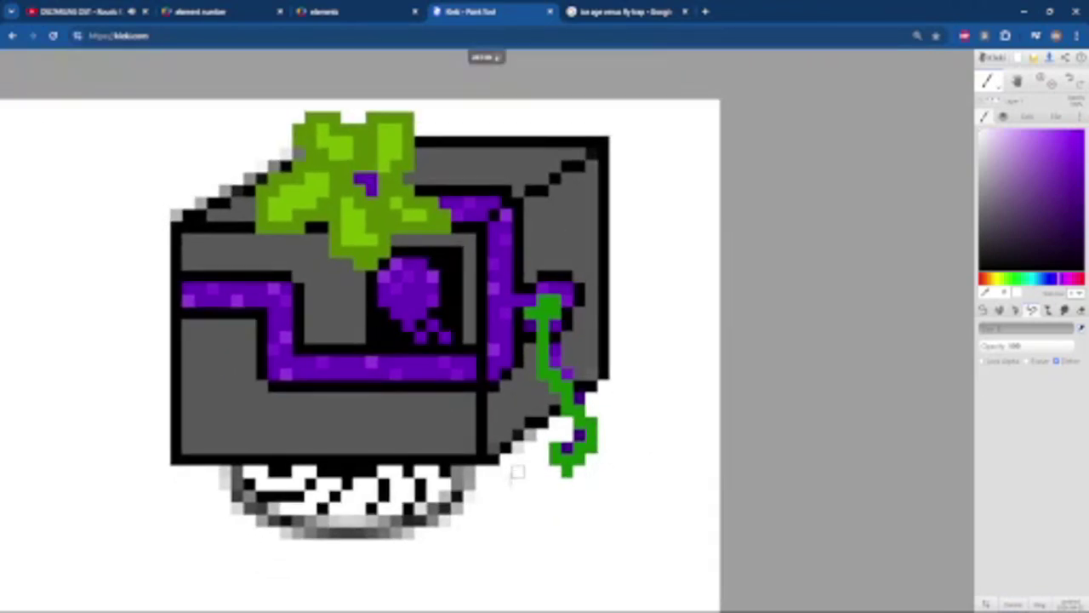
Step: Add the name "ploxiod" in purple text between the element colour dots and the box monster
scroll(503, 472, "down", 6)
key("t")
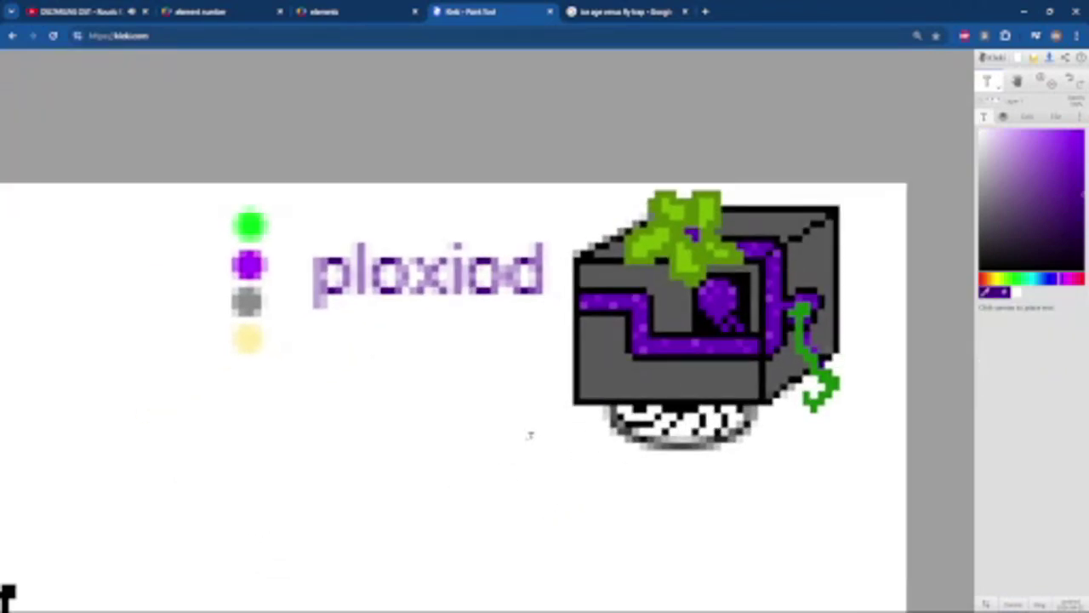
left_click_drag(383, 519, 616, 400)
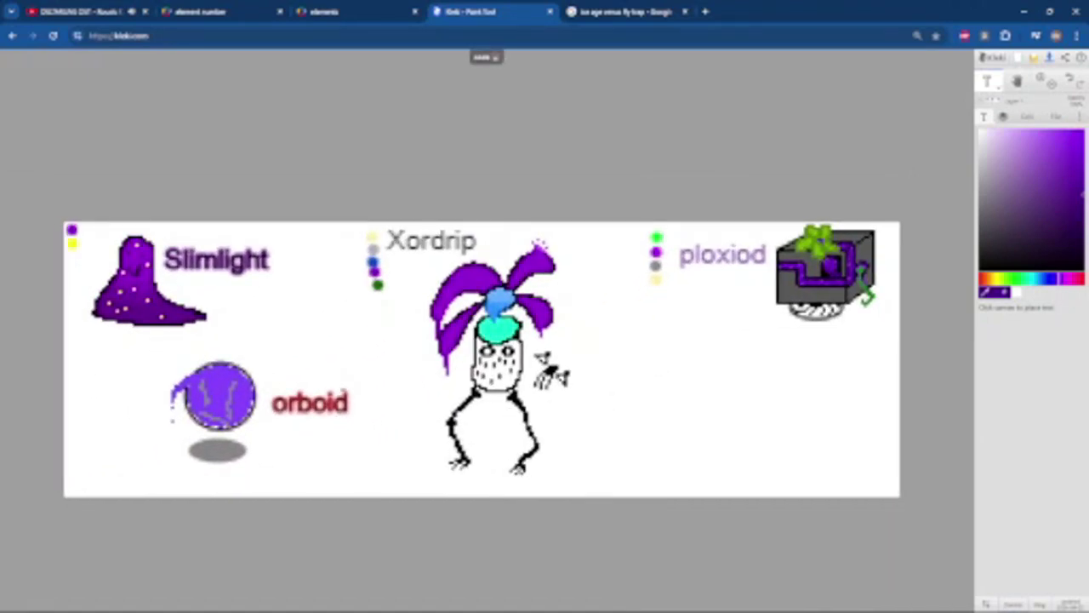
Step: Look over Xordrip and examine the box monster with its name and element dots
scroll(295, 423, "up", 4)
left_click_drag(450, 440, 80, 480)
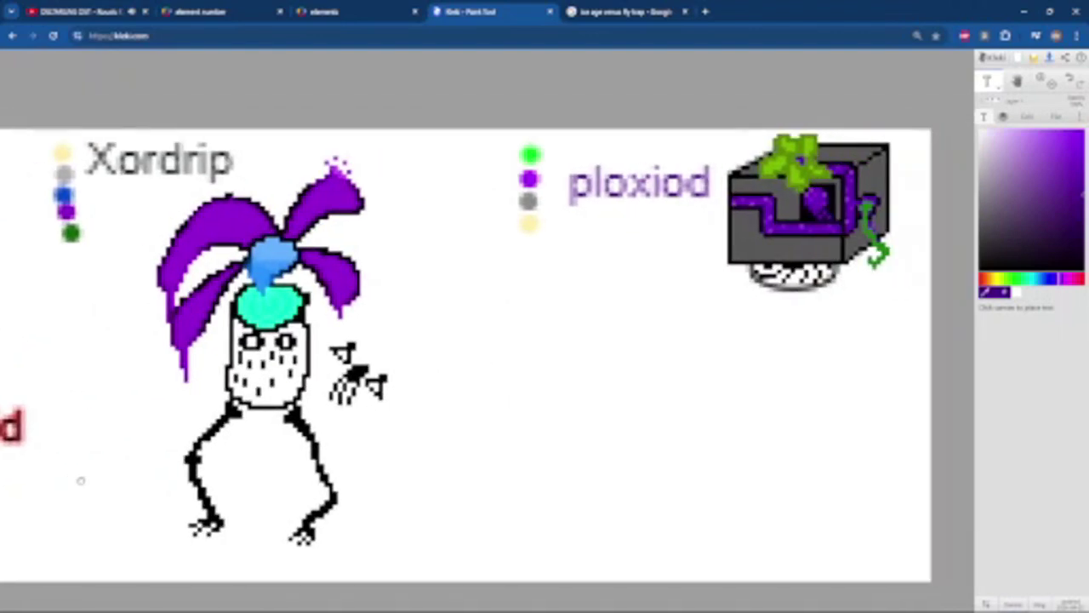
left_click_drag(620, 288, 463, 372)
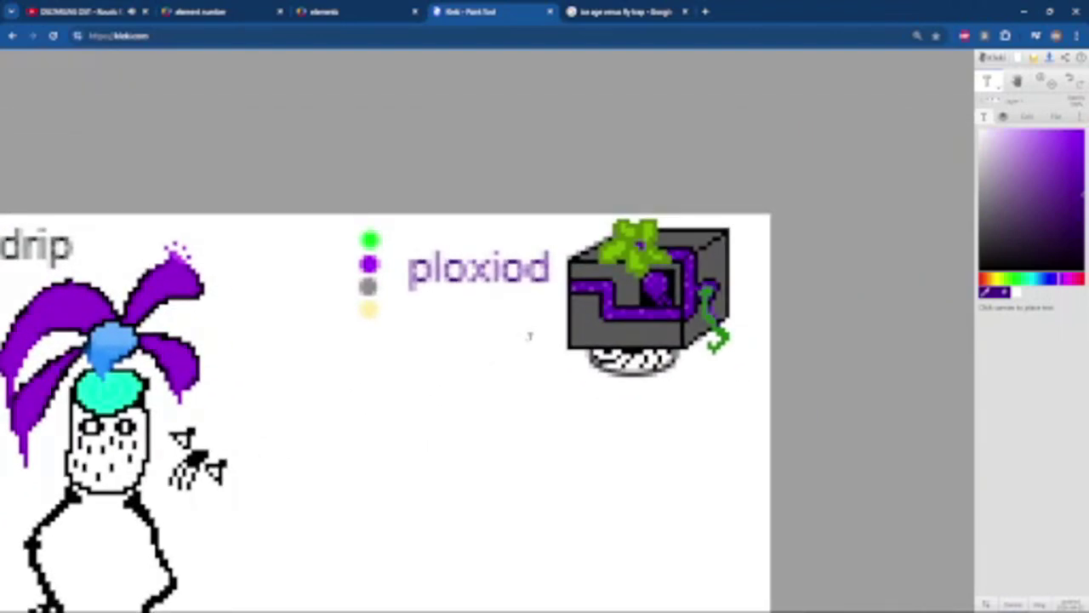
scroll(462, 289, "up", 4)
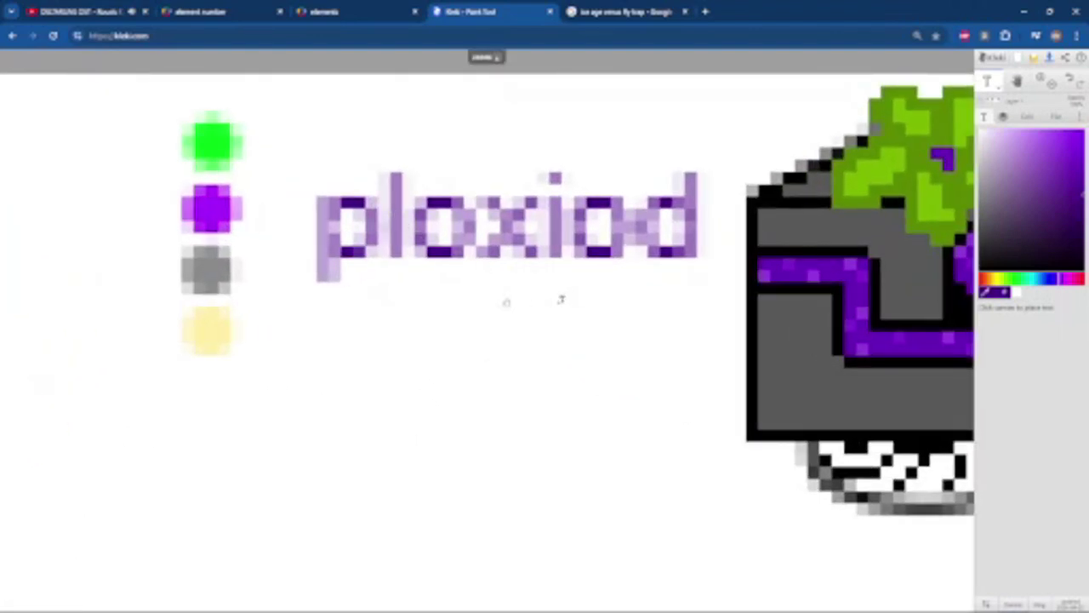
left_click_drag(530, 278, 241, 255)
scroll(280, 384, "down", 4)
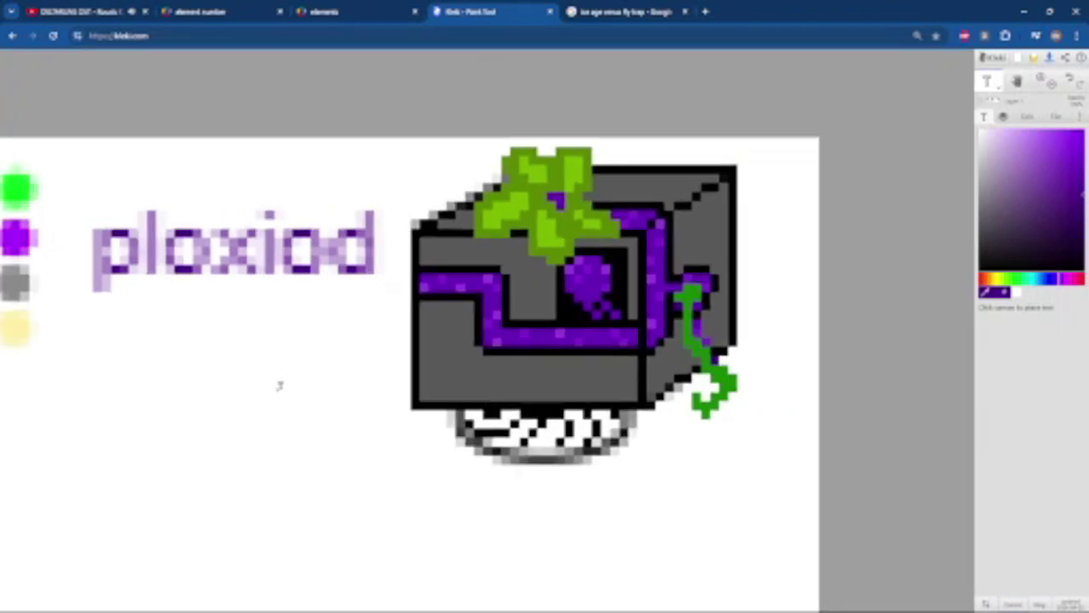
key("Left")
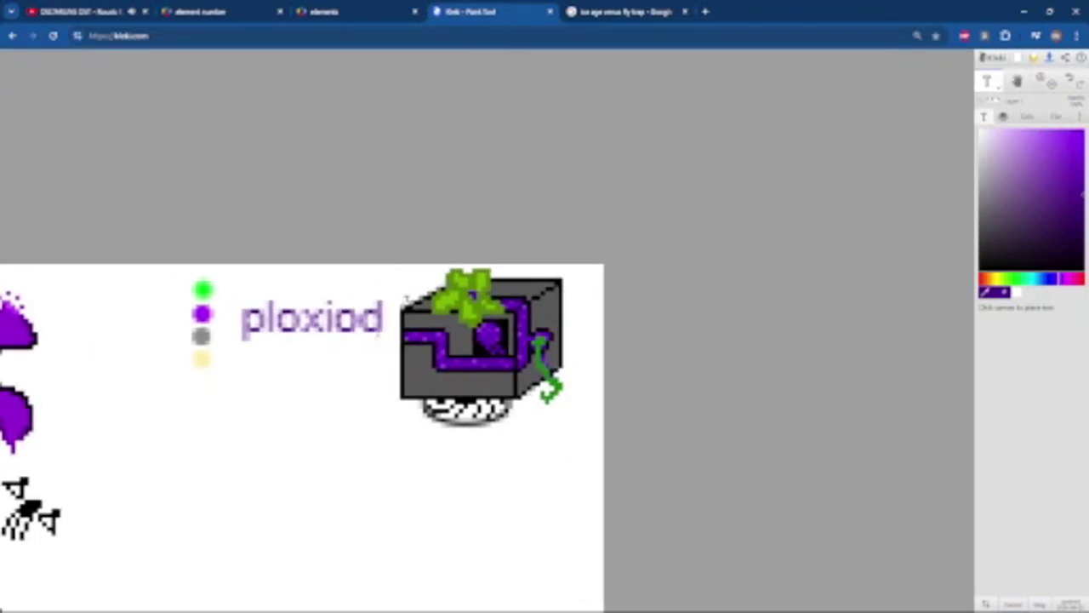
Step: Switch to the Google tab, search for "iod ending meaning" and read the explanation of the suffix
left_click(640, 9)
triple_click(248, 85)
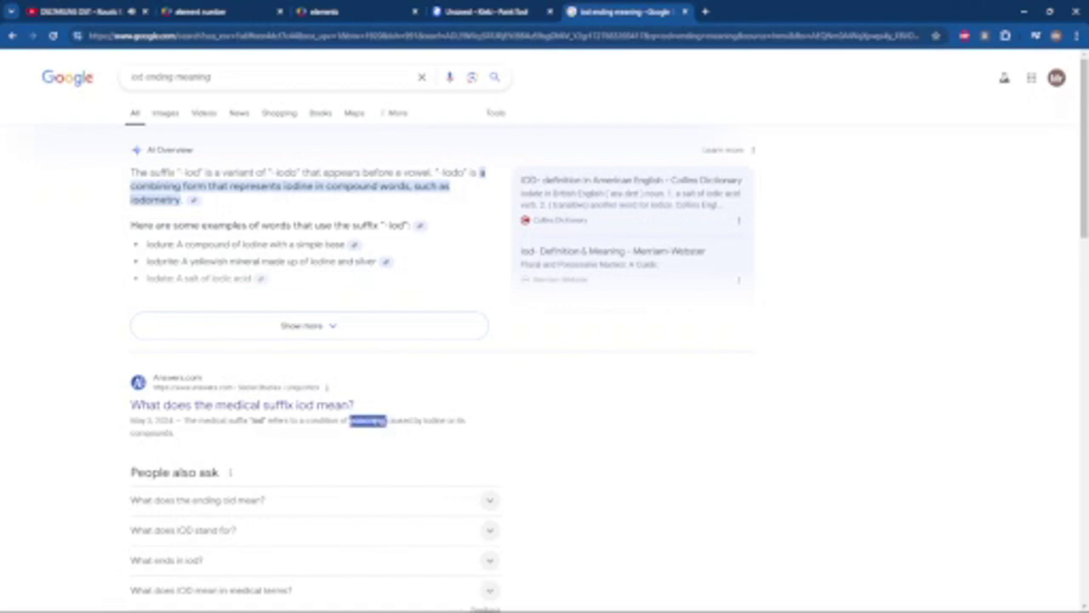
left_click_drag(375, 422, 393, 421)
left_click(393, 421)
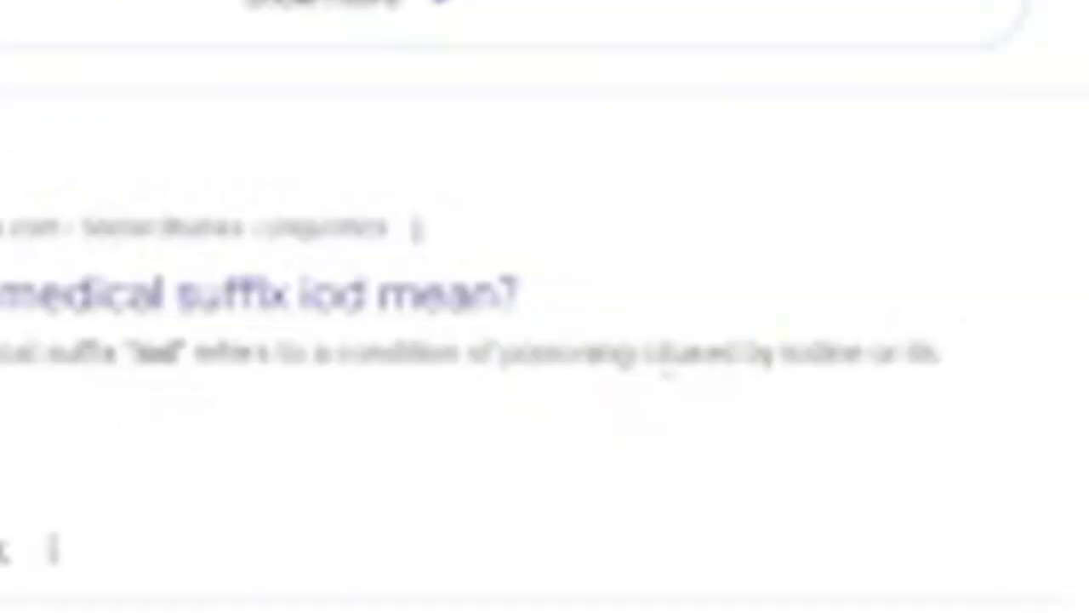
Step: Return to Kleki and look over the full line-up of Slimlight, orboid, Xordrip and ploxiod
left_click(482, 10)
scroll(481, 289, "up", 5)
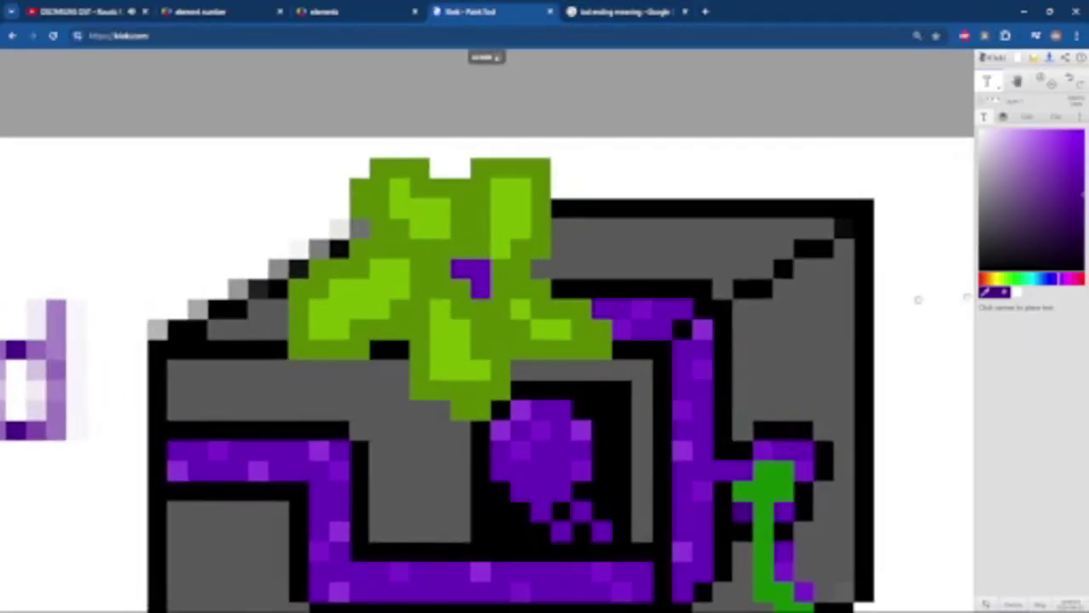
scroll(919, 300, "down", 5)
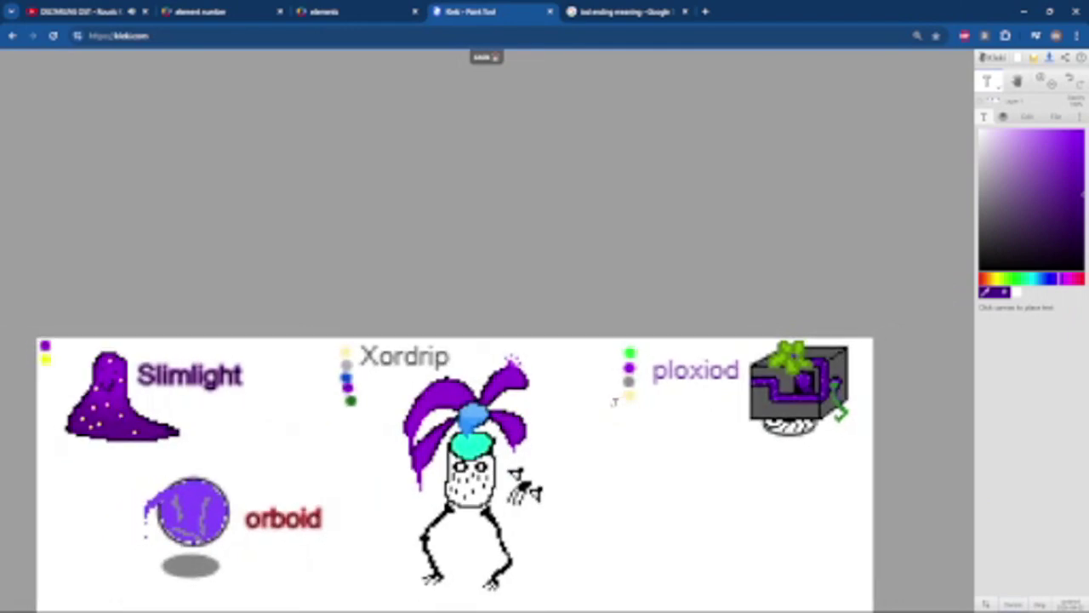
mouse_move(556, 447)
left_mouse_down()
mouse_move(540, 400)
mouse_move(597, 393)
left_mouse_up()
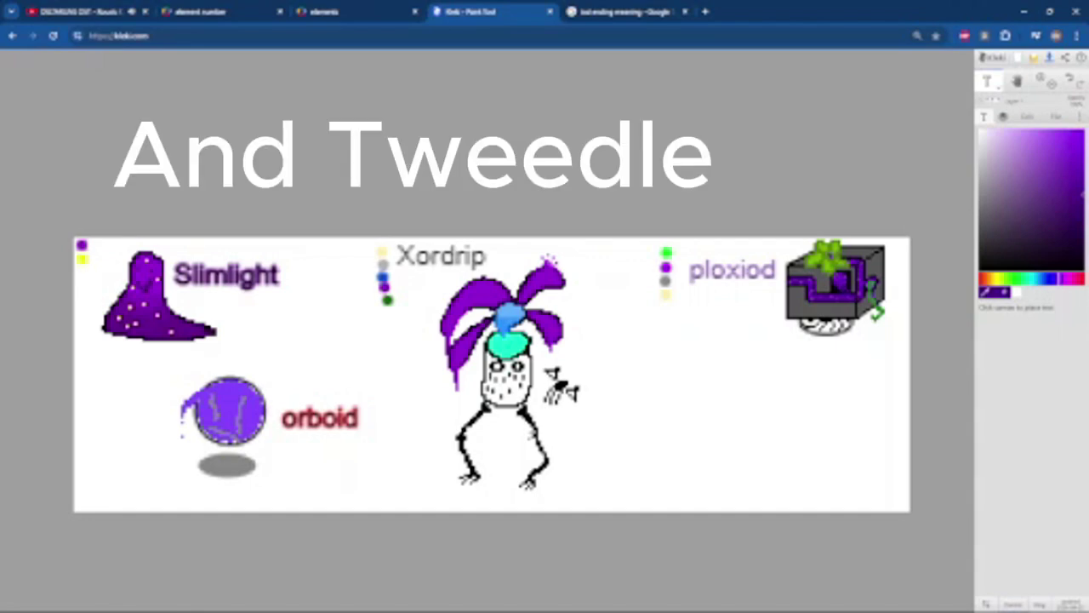
left_click_drag(249, 405, 375, 356)
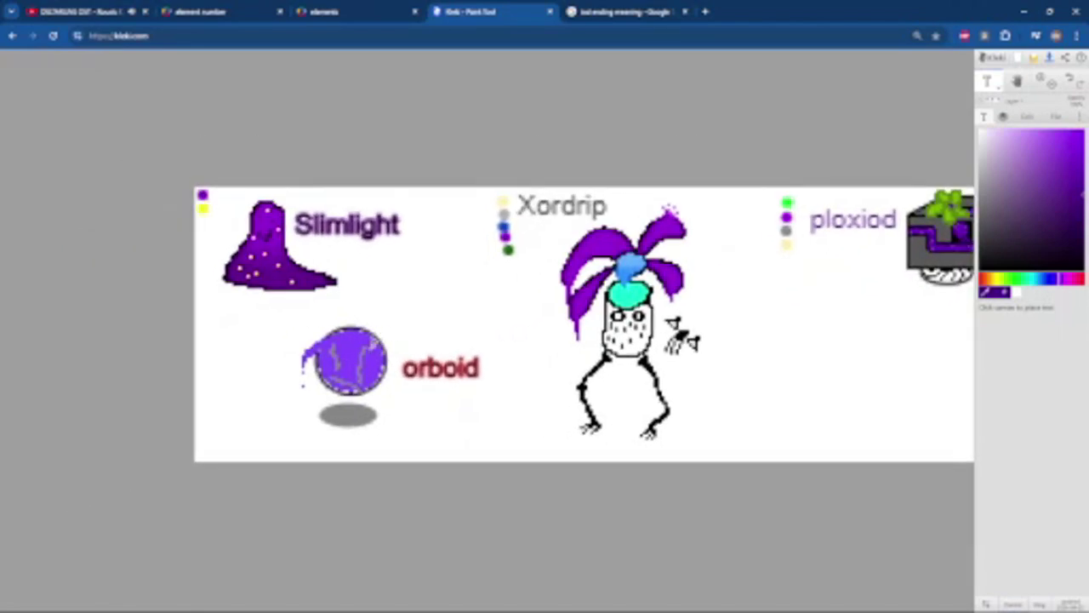
scroll(375, 356, "up", 3)
scroll(375, 355, "down", 5)
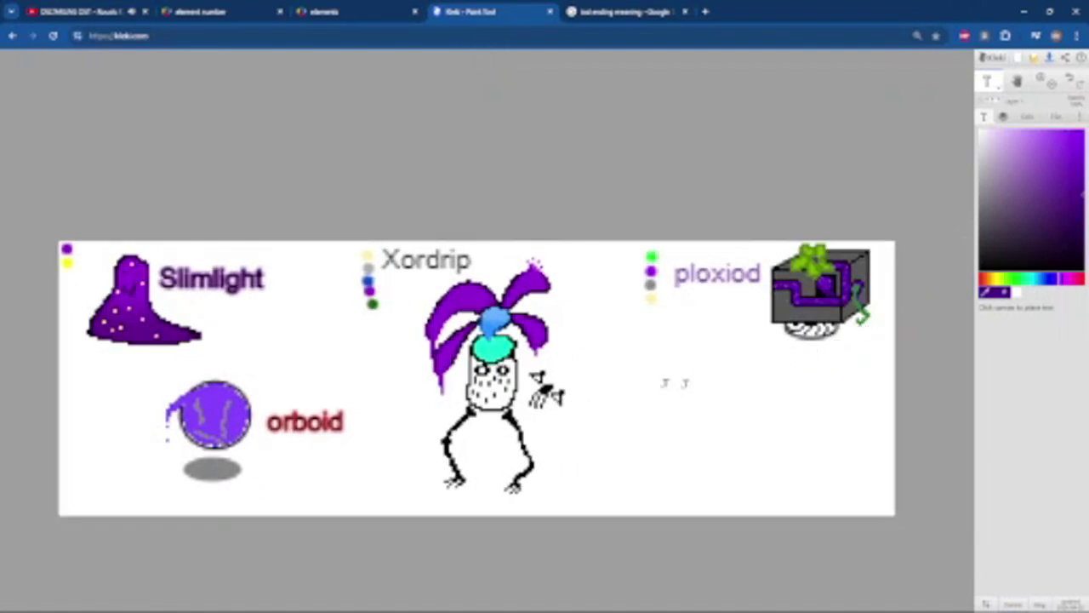
scroll(213, 402, "up", 2)
left_click_drag(213, 403, 350, 306)
left_click_drag(953, 223, 453, 354)
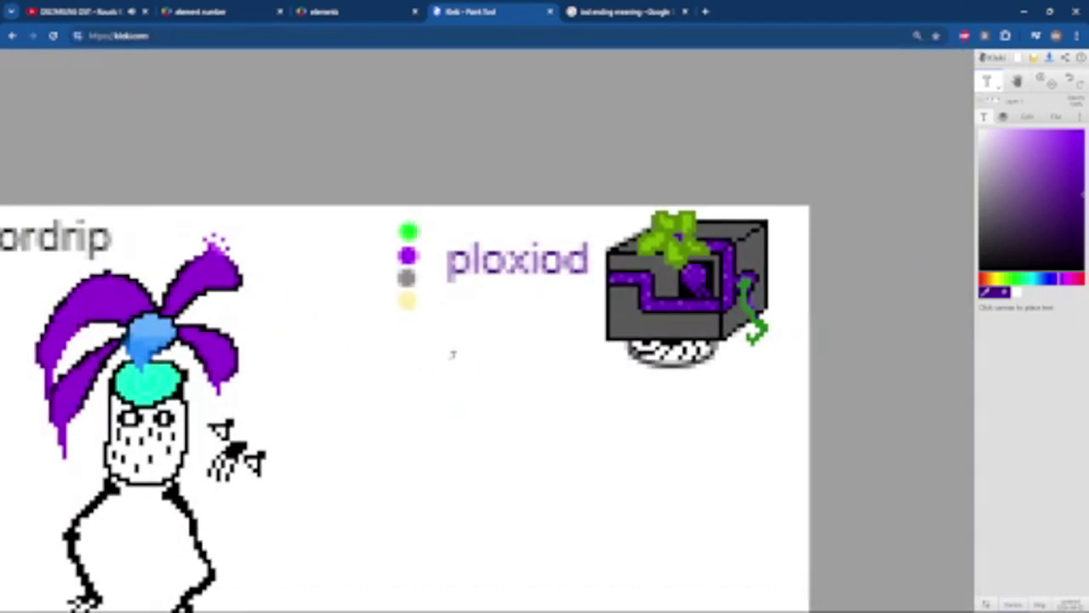
left_click_drag(380, 335, 411, 334)
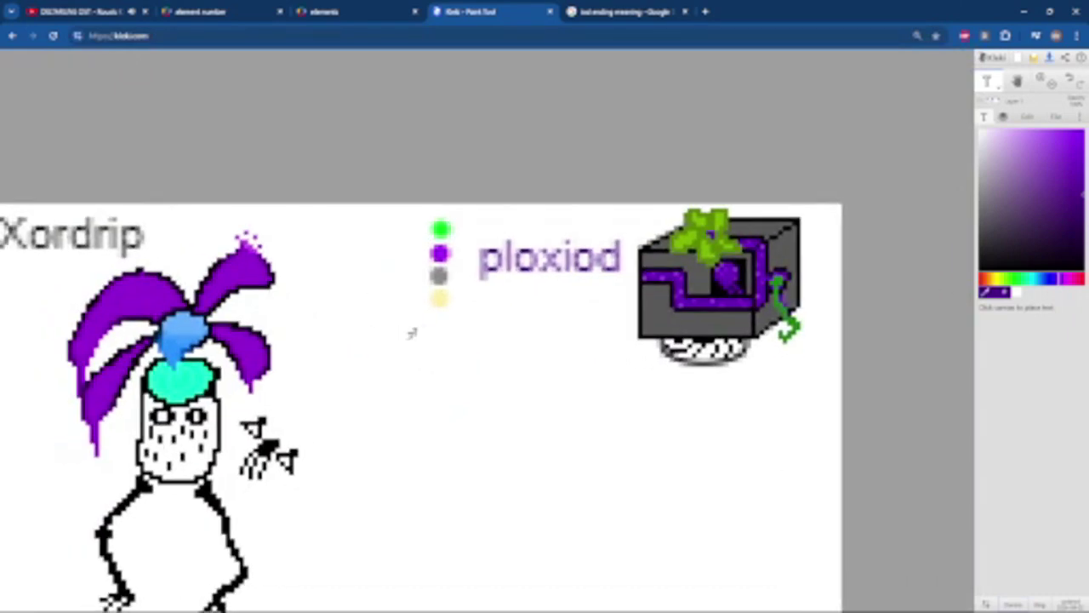
left_click_drag(344, 400, 453, 339)
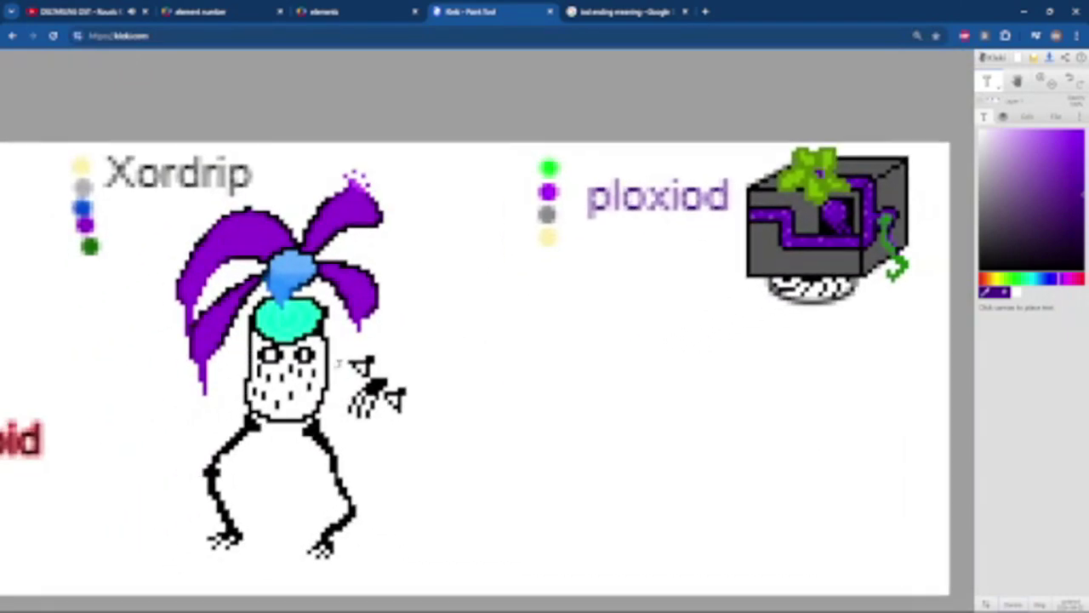
Step: Look over Xordrip up close and the line-up of Slimlight, orboid, Xordrip and ploxiod across the whole canvas
left_click_drag(339, 364, 487, 352)
scroll(510, 362, "up", 2)
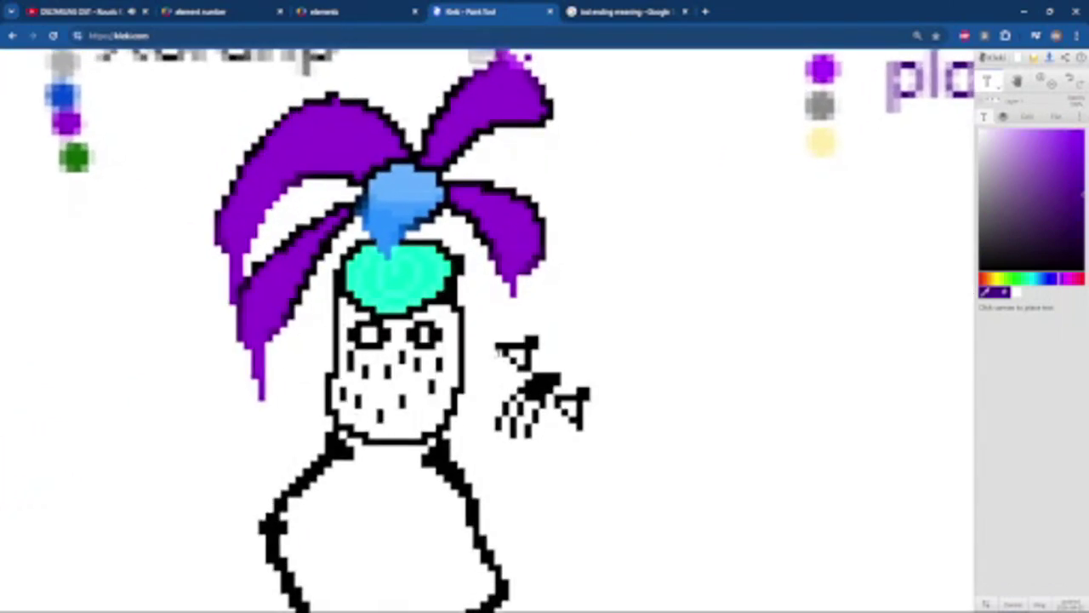
scroll(272, 349, "down", 5)
left_click_drag(621, 255, 487, 336)
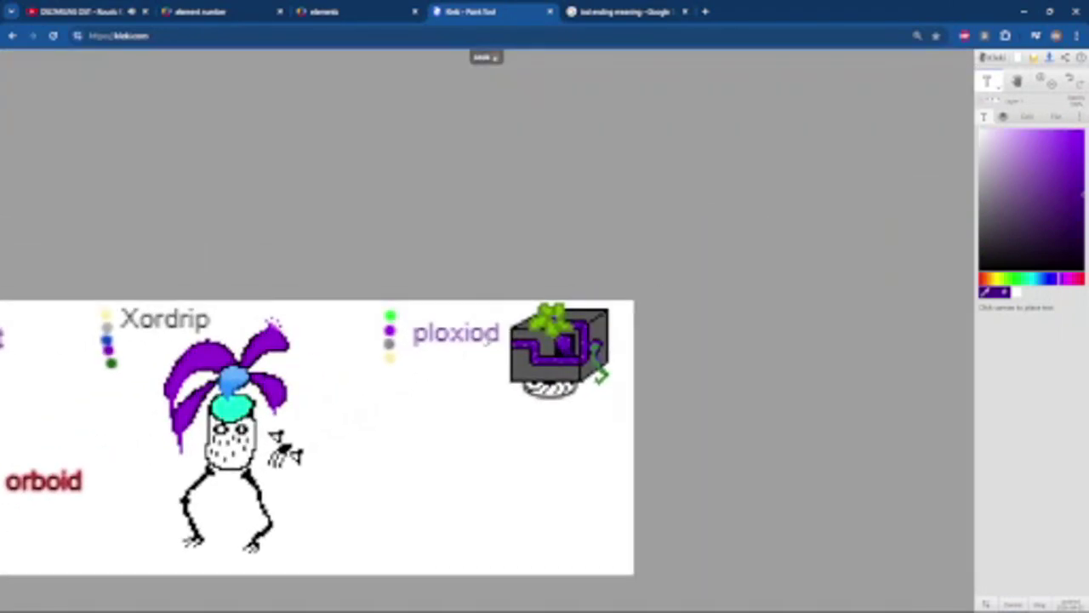
left_click_drag(360, 356, 443, 311)
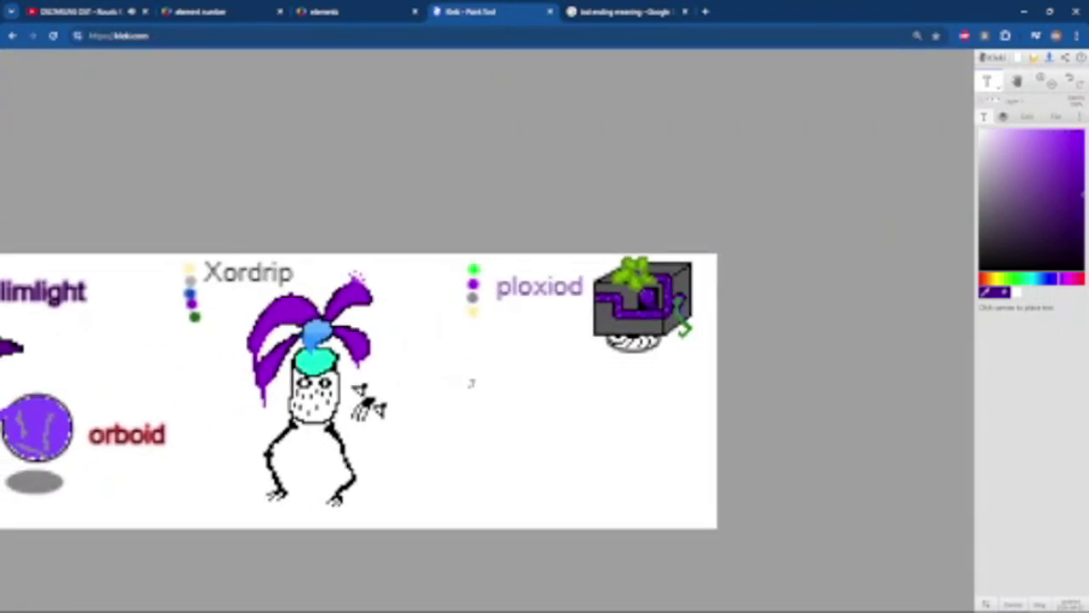
left_click_drag(471, 383, 572, 397)
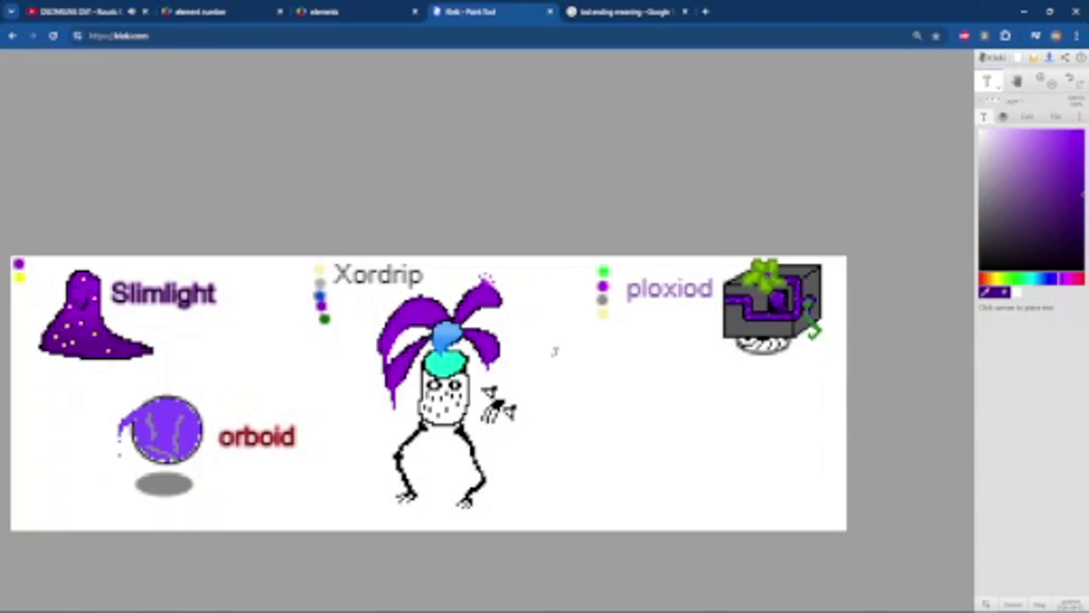
Step: Save the finished monster line-up drawing as a PNG image
left_click_drag(520, 483, 564, 467)
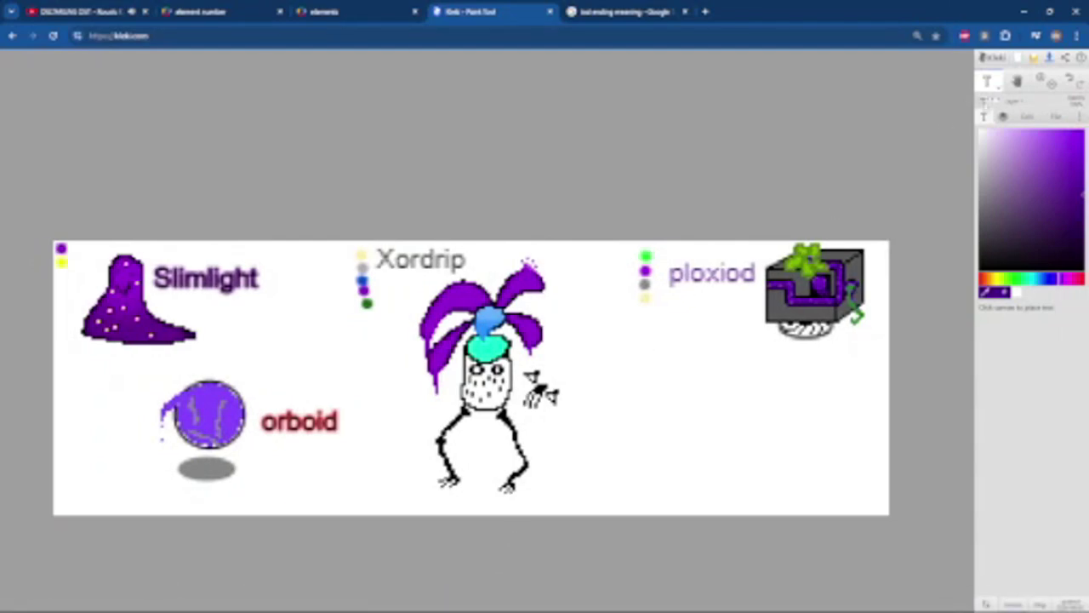
key("ctrl+s")
Step: Switch to OBS Studio and stop the screen recording
left_click(498, 602)
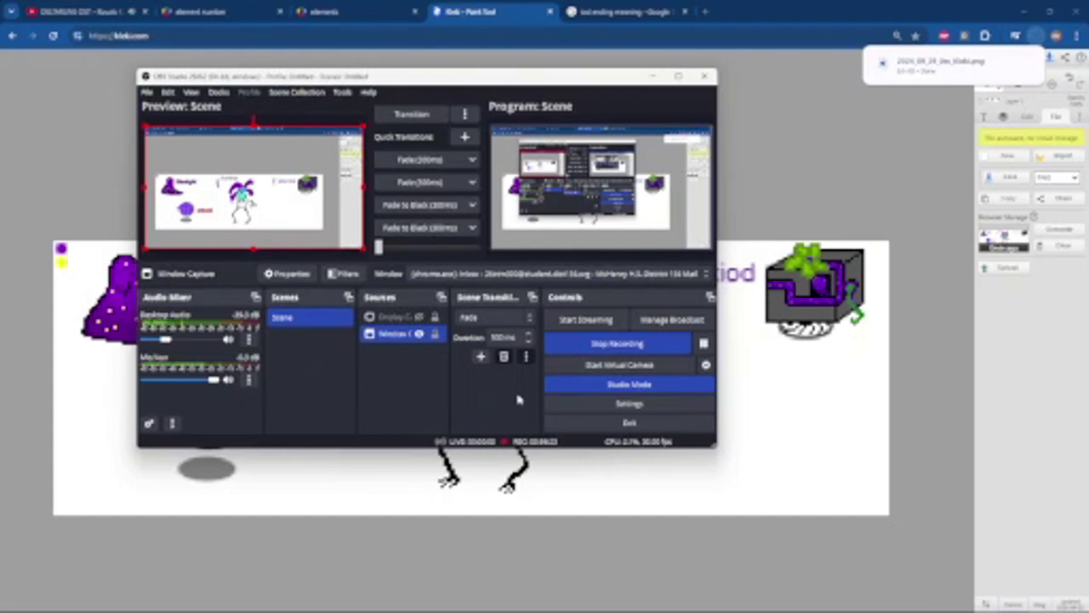
mouse_move(510, 611)
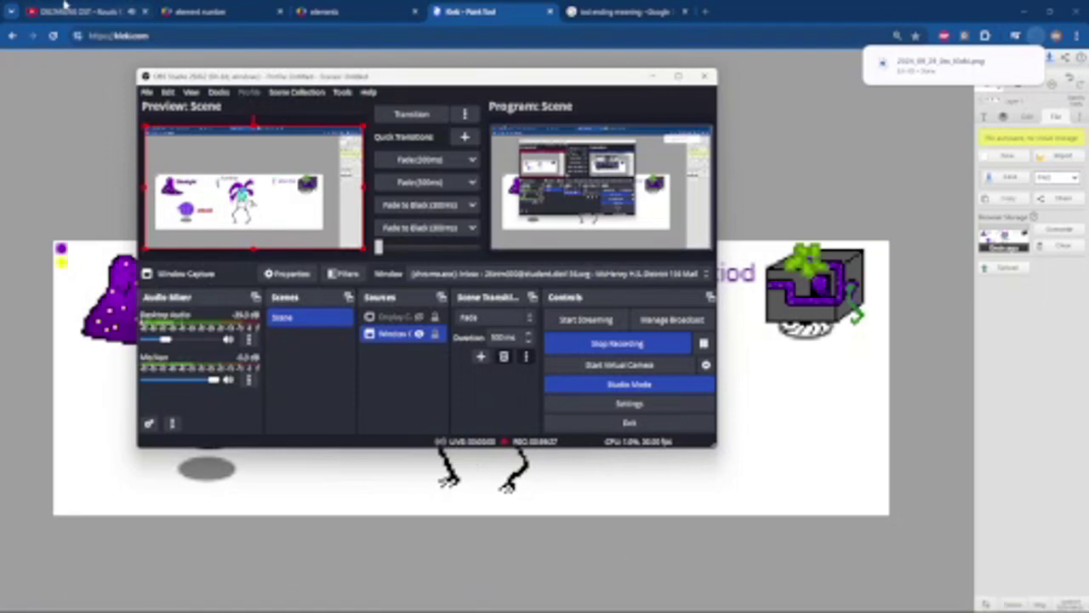
left_click(594, 343)
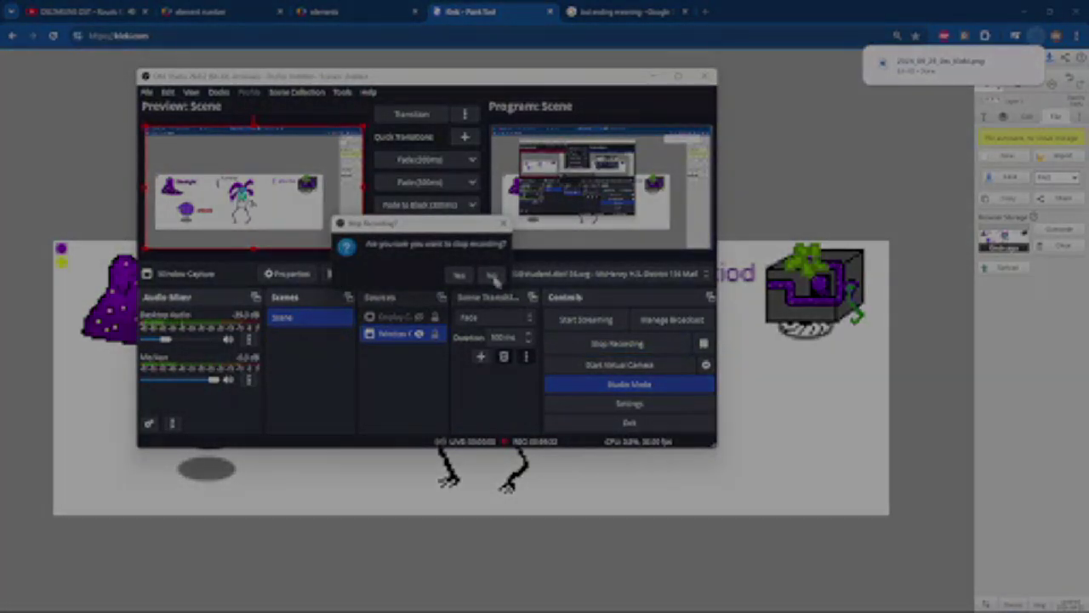